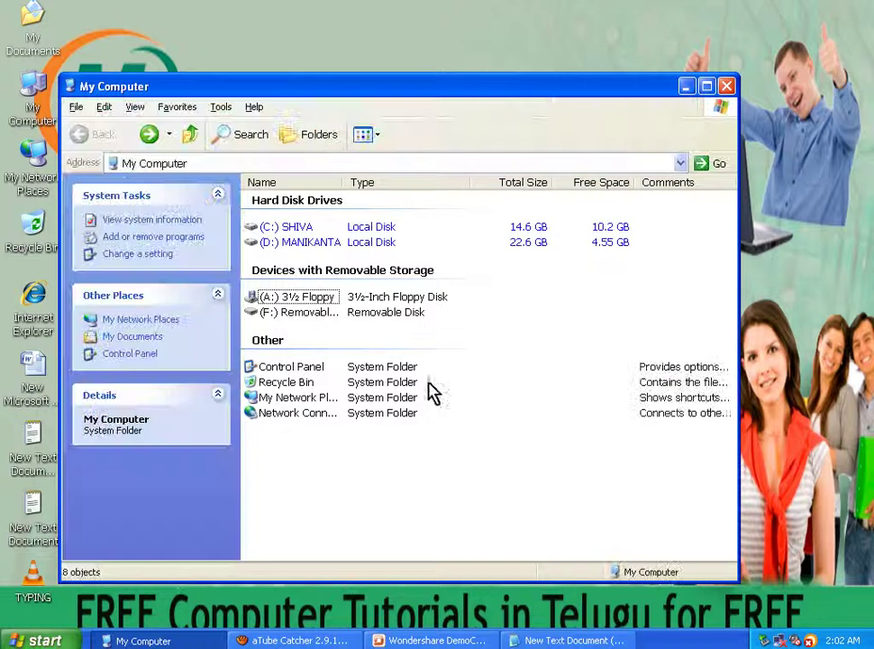
Step: Open the D: drive in a maximized window and select the Birthday Video file to check its size
{"action": "double_click", "coordinate": [307, 244]}
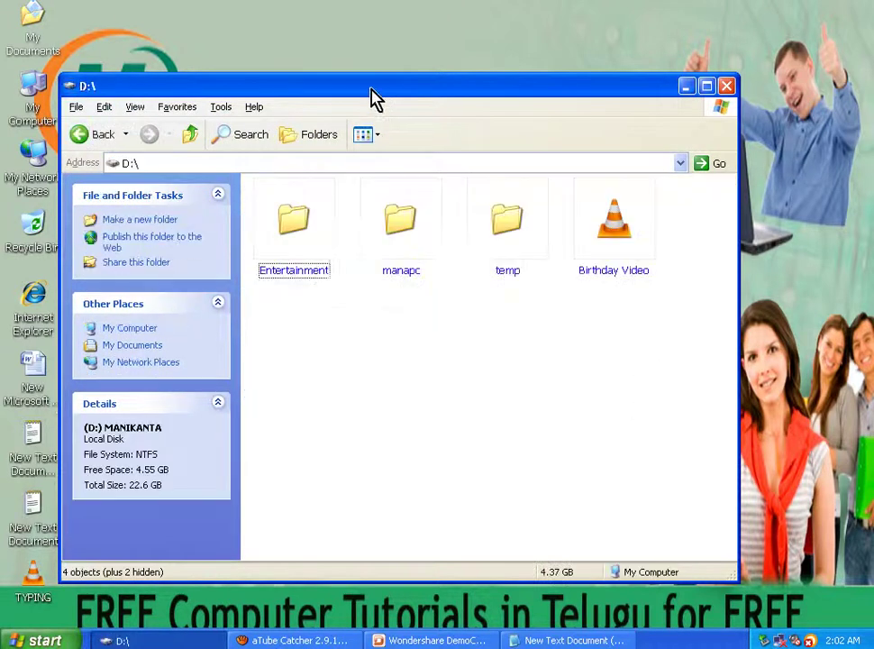
{"action": "double_click", "coordinate": [370, 88]}
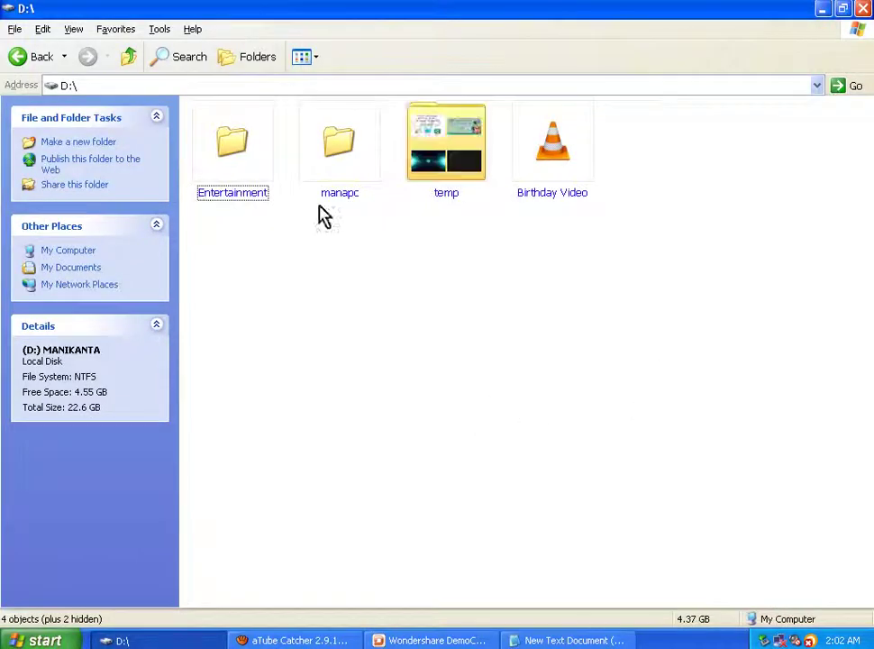
{"action": "left_click", "coordinate": [553, 183]}
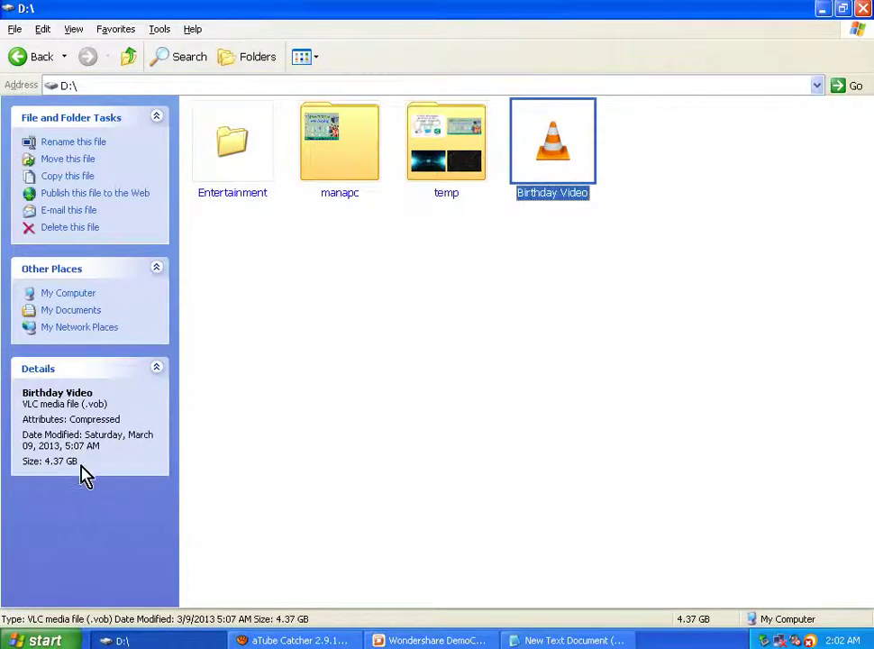
Step: Try to send the Birthday Video file to removable disk F:, and cancel the copy
{"action": "right_click", "coordinate": [541, 168]}
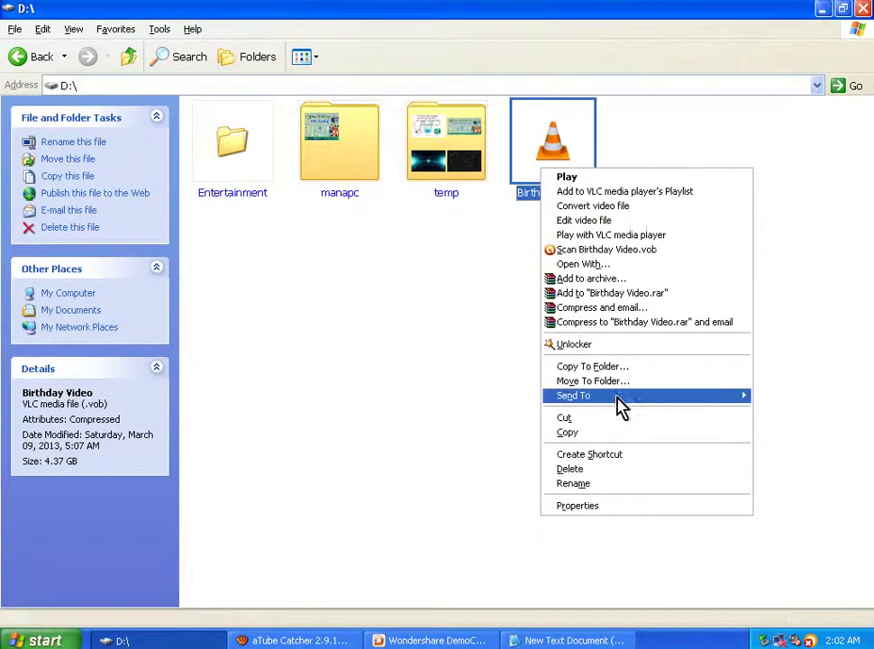
{"action": "mouse_move", "coordinate": [611, 405]}
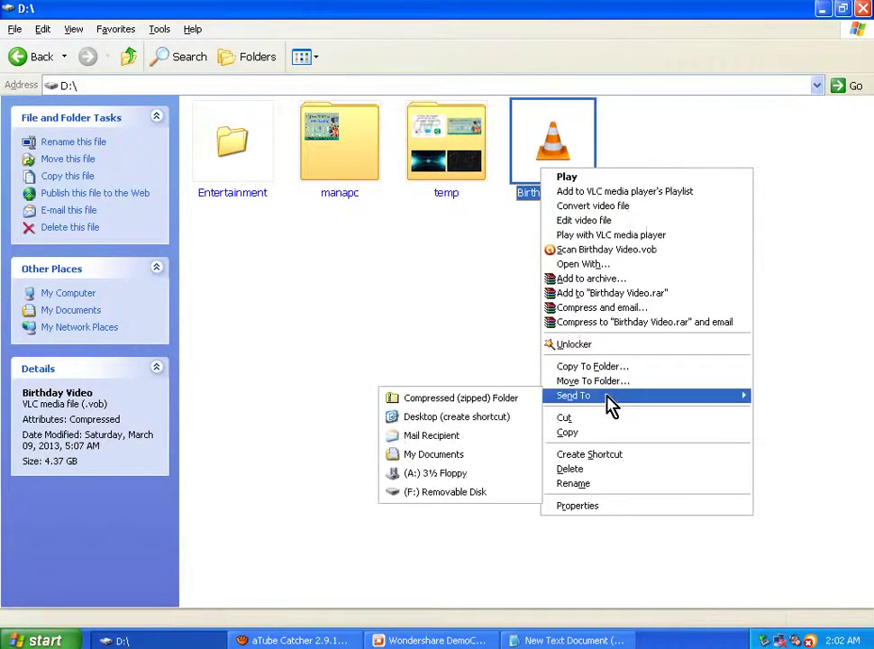
{"action": "left_click", "coordinate": [437, 504]}
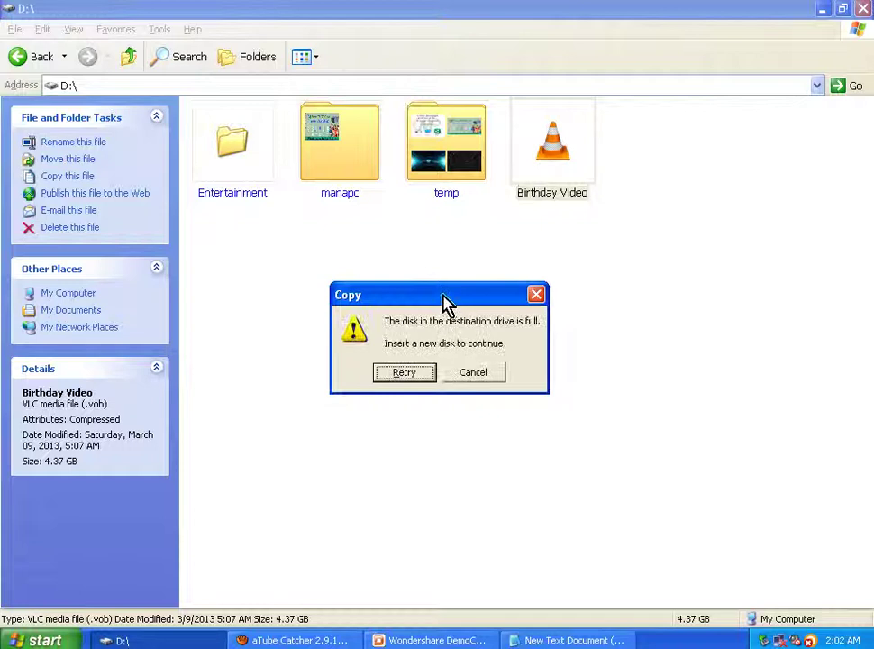
{"action": "left_click_drag", "start_coordinate": [443, 303], "coordinate": [462, 282]}
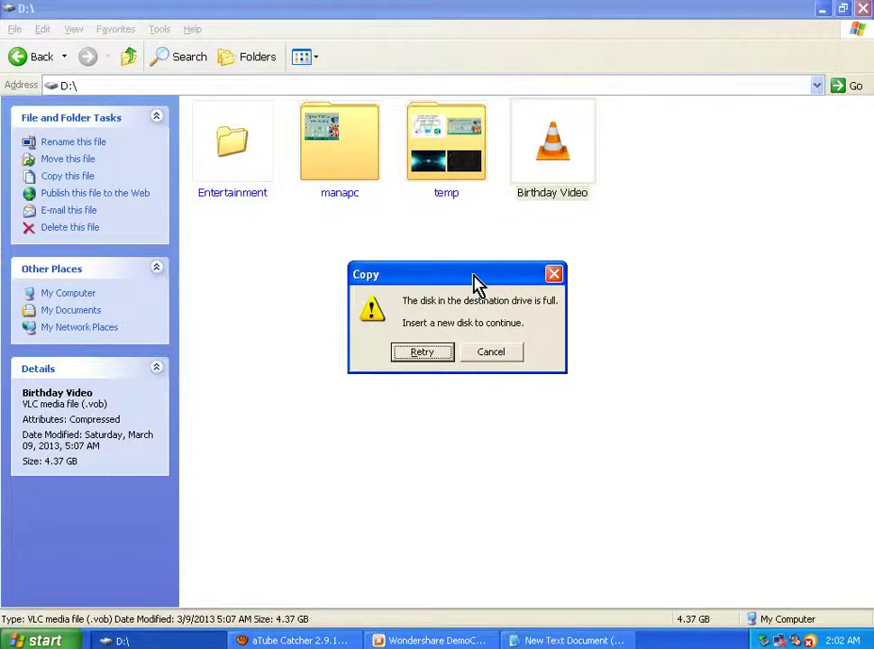
{"action": "left_click", "coordinate": [476, 351]}
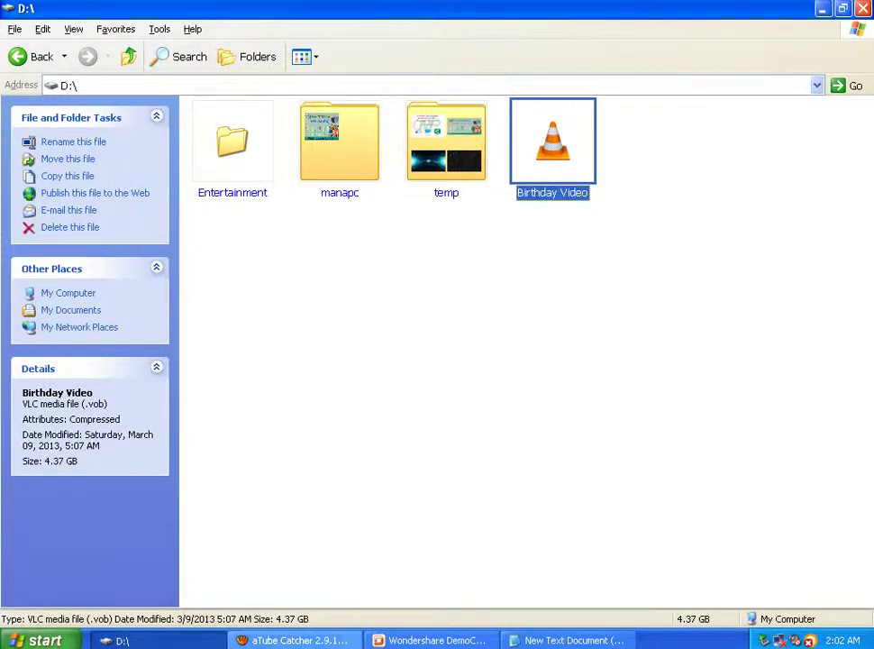
Step: Open the properties of removable disk F: from My Computer to check its file system and free space
{"action": "left_click", "coordinate": [204, 640]}
{"action": "double_click", "coordinate": [36, 101]}
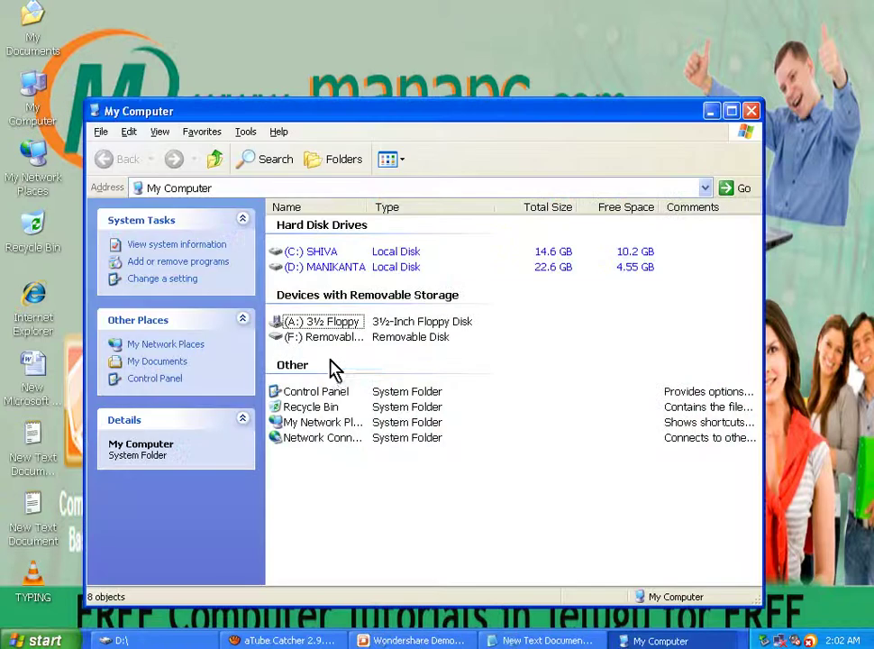
{"action": "left_click", "coordinate": [331, 343]}
{"action": "right_click", "coordinate": [332, 339]}
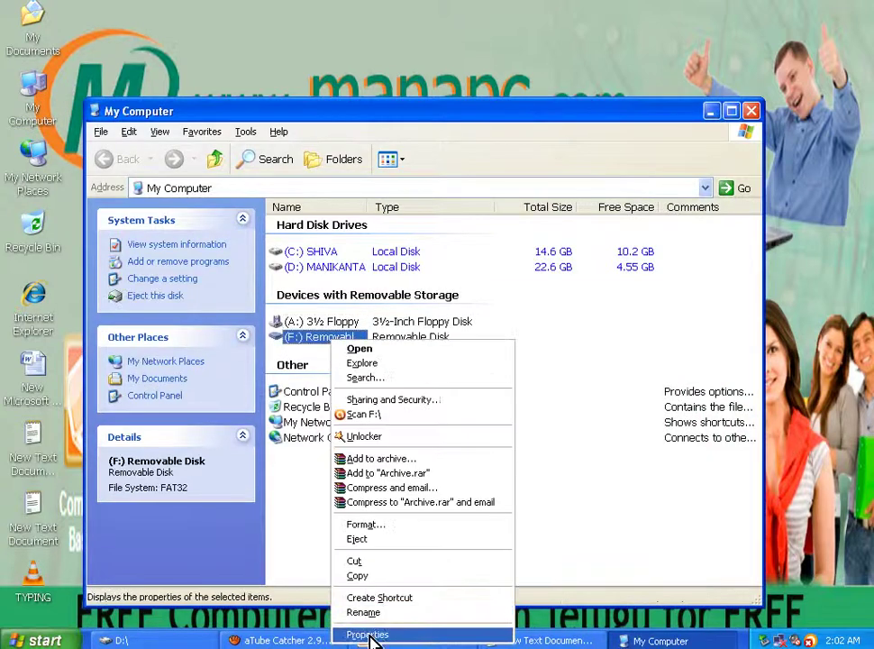
{"action": "left_click", "coordinate": [352, 631]}
{"action": "left_click_drag", "start_coordinate": [465, 253], "coordinate": [469, 146]}
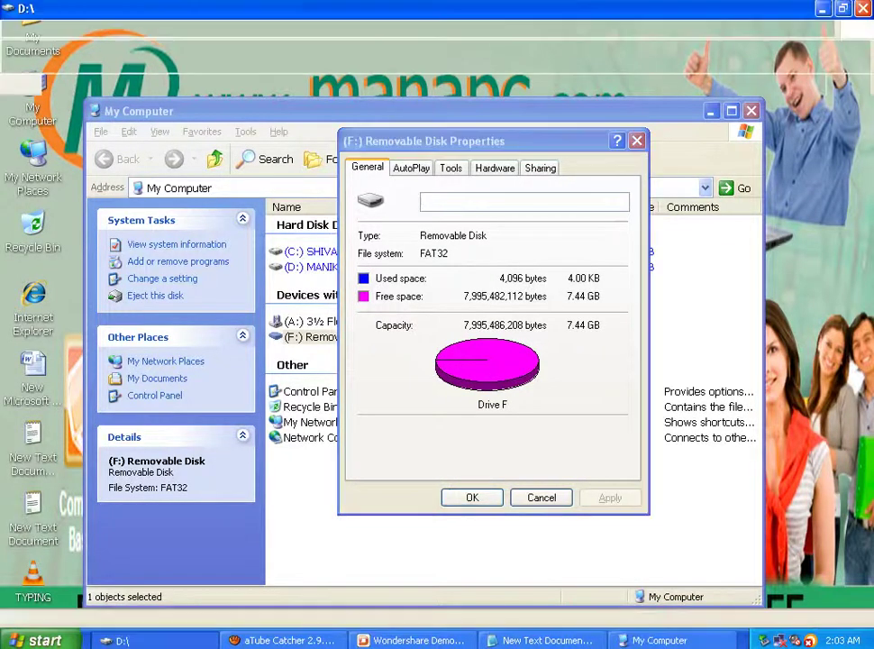
Step: Retry sending Birthday Video from the D: drive to removable disk F:, and cancel the copy
{"action": "left_click", "coordinate": [118, 640]}
{"action": "right_click", "coordinate": [563, 160]}
{"action": "mouse_move", "coordinate": [600, 386]}
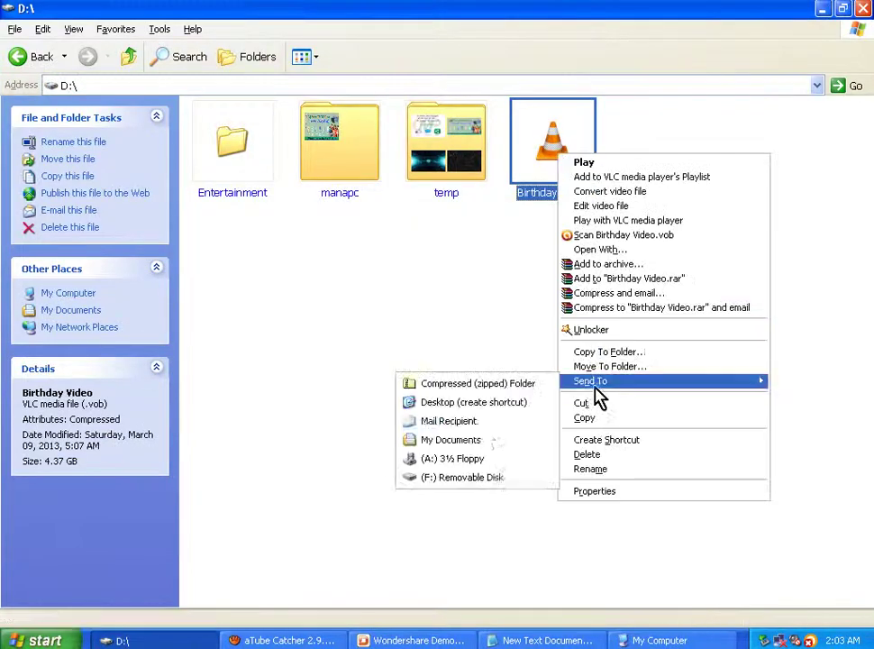
{"action": "left_click", "coordinate": [445, 476]}
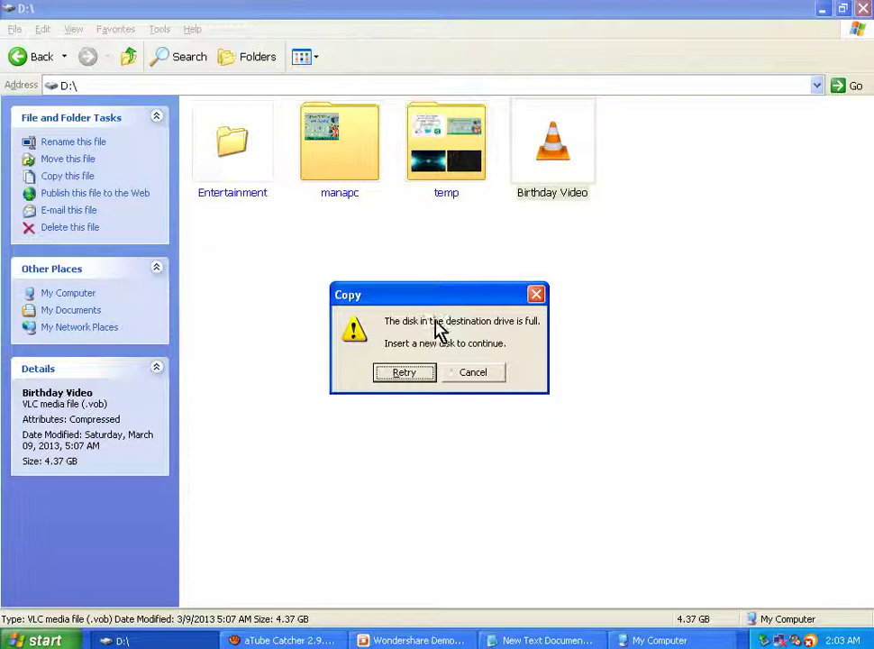
{"action": "left_click_drag", "start_coordinate": [427, 293], "coordinate": [402, 265]}
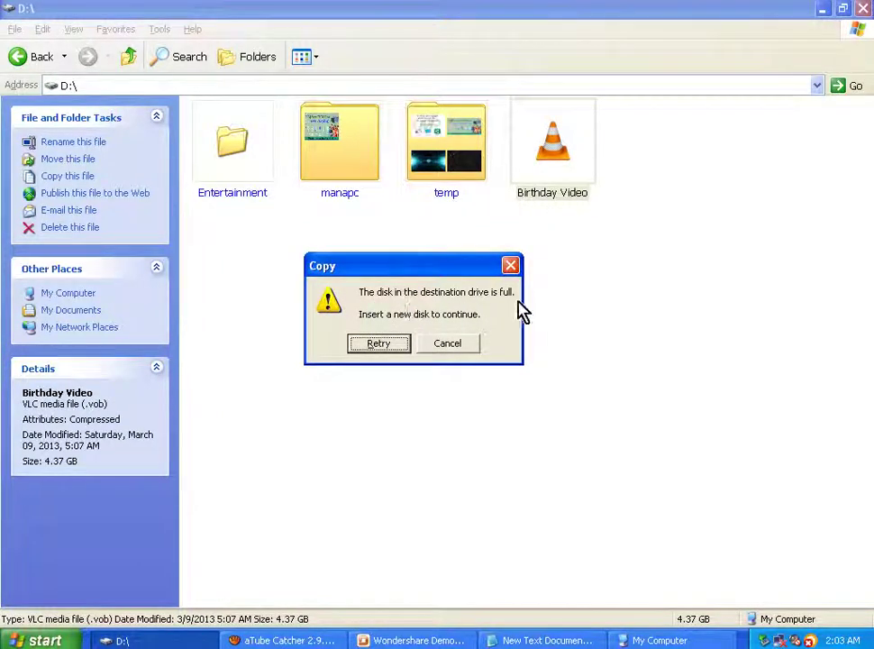
{"action": "left_click", "coordinate": [449, 345]}
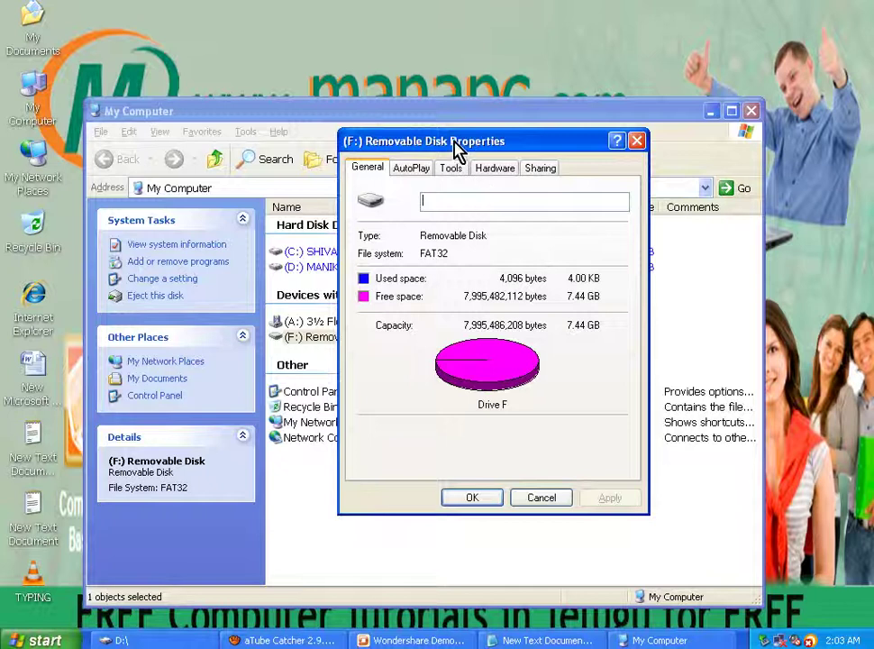
Step: Review the used space, free space and capacity in the F: disk properties, and close them without changes
{"action": "left_click_drag", "start_coordinate": [455, 147], "coordinate": [463, 147]}
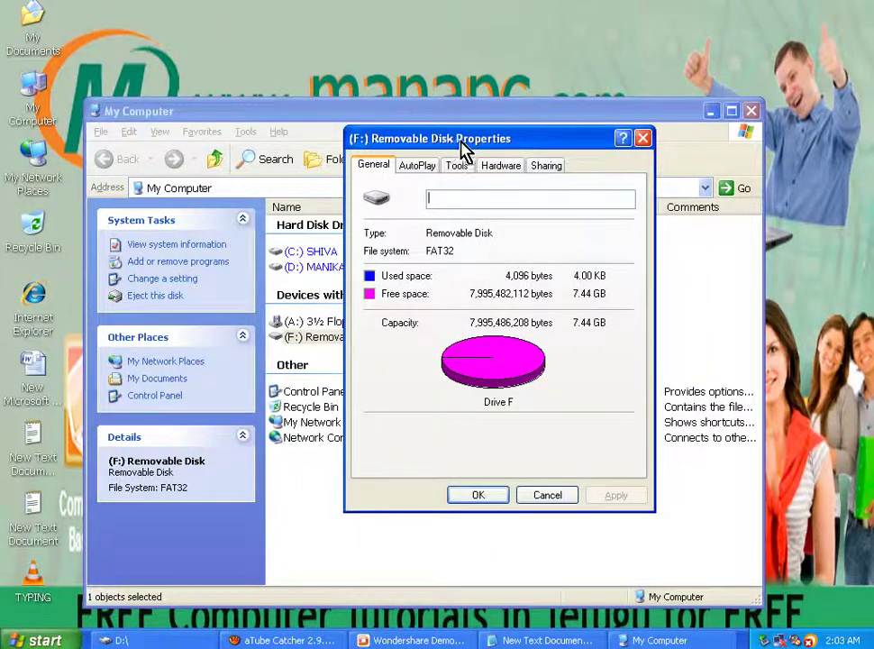
{"action": "left_click_drag", "start_coordinate": [465, 142], "coordinate": [481, 143]}
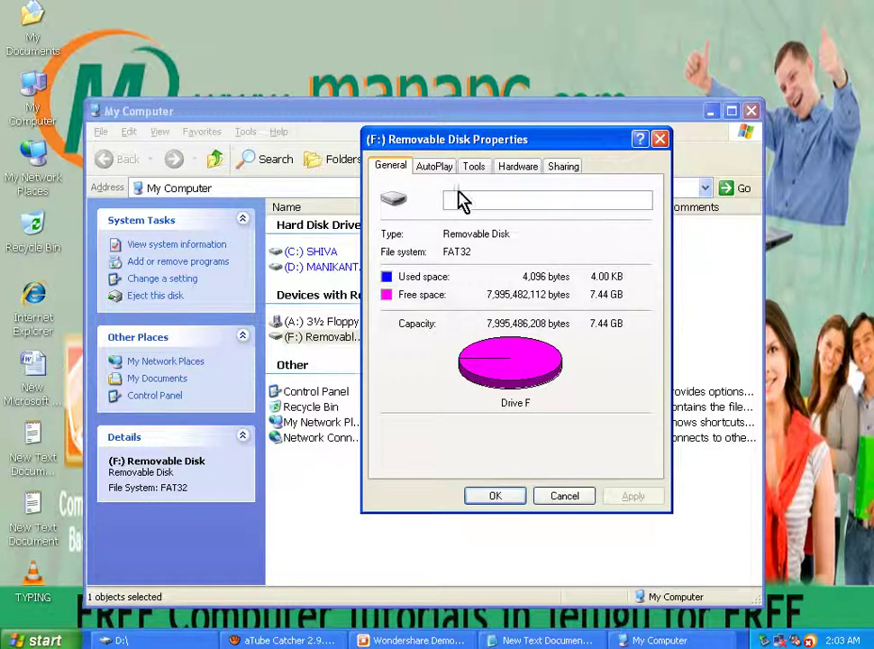
{"action": "left_click_drag", "start_coordinate": [422, 141], "coordinate": [402, 143]}
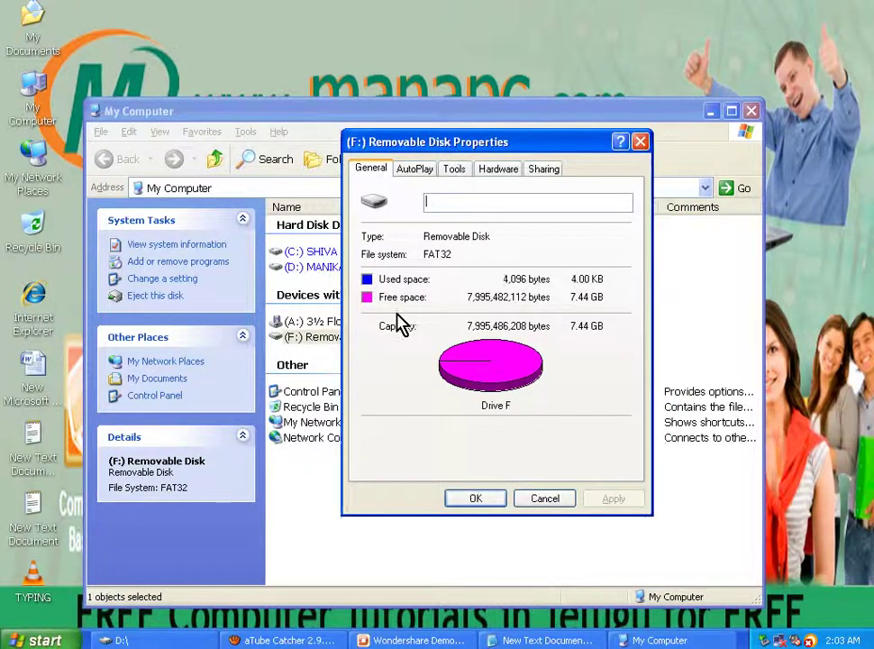
{"action": "left_click", "coordinate": [556, 504]}
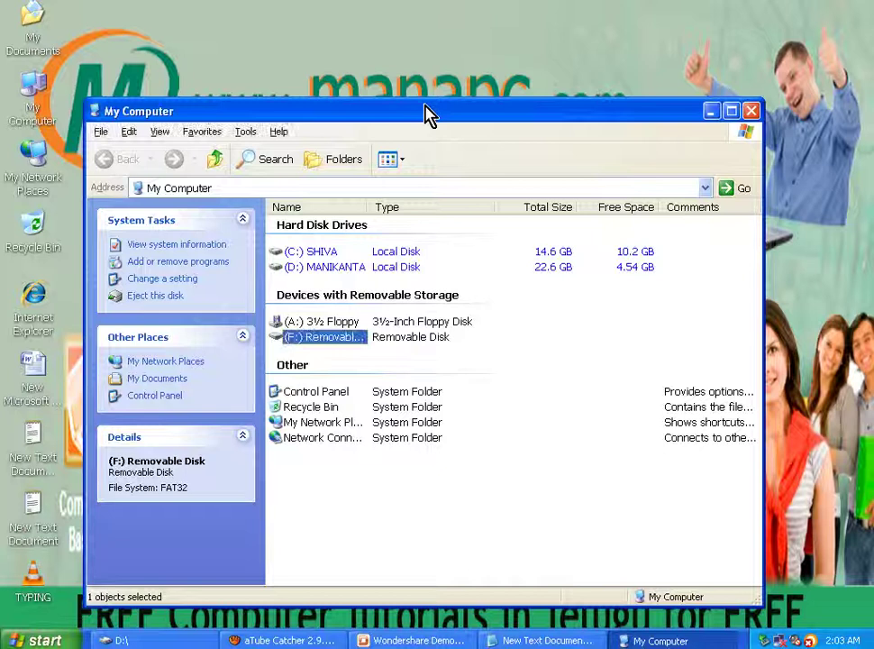
Step: Open the device properties of the Kingston DataTraveler G3 USB Device from the hardware list of removable disk F:
{"action": "right_click", "coordinate": [307, 339]}
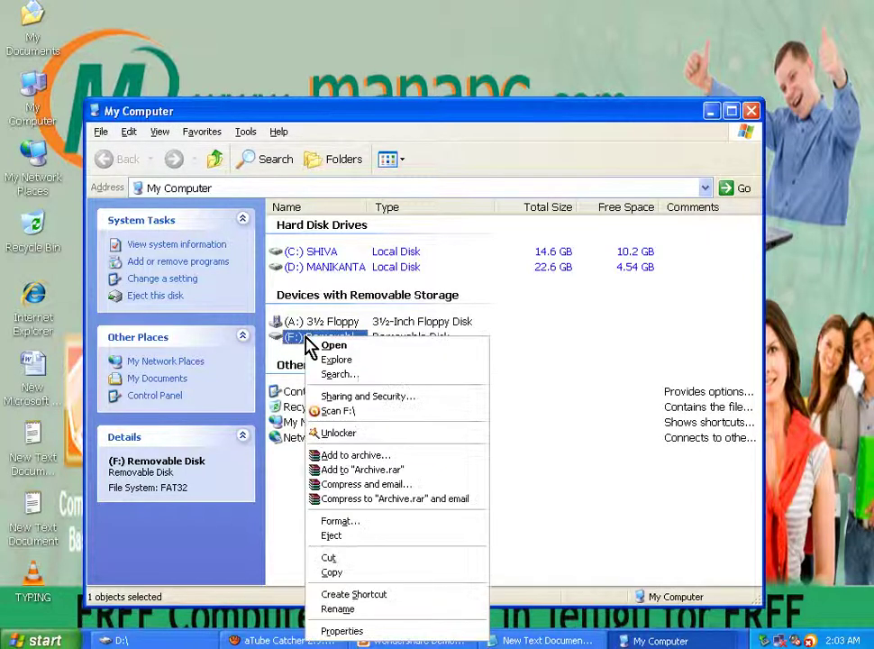
{"action": "left_click", "coordinate": [343, 631]}
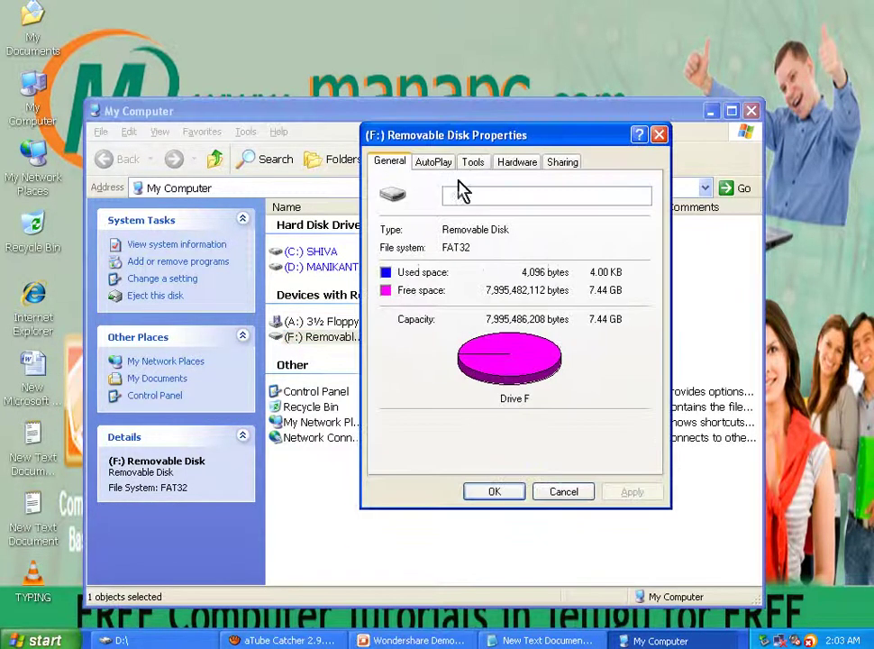
{"action": "left_click", "coordinate": [508, 167]}
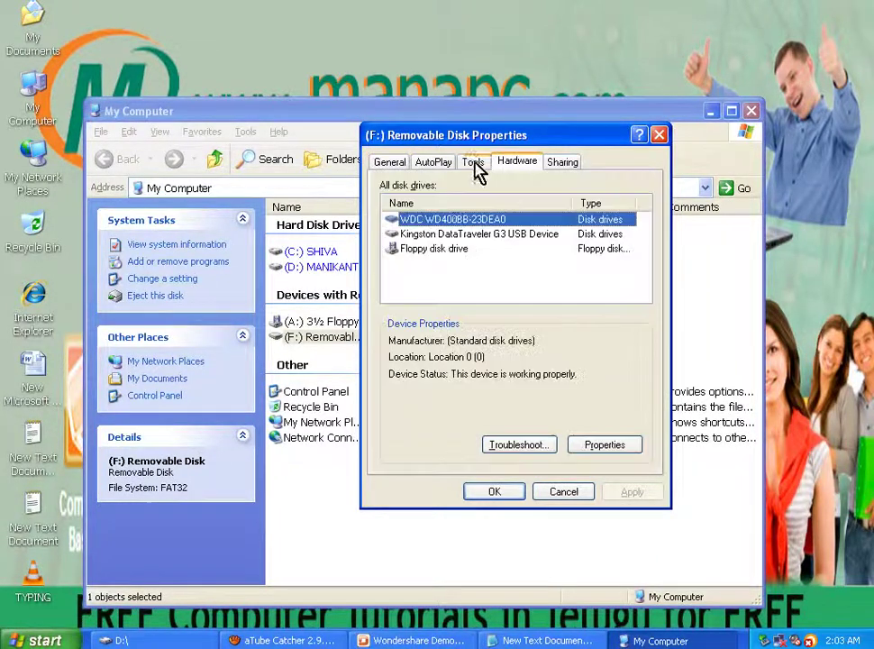
{"action": "left_click", "coordinate": [427, 236]}
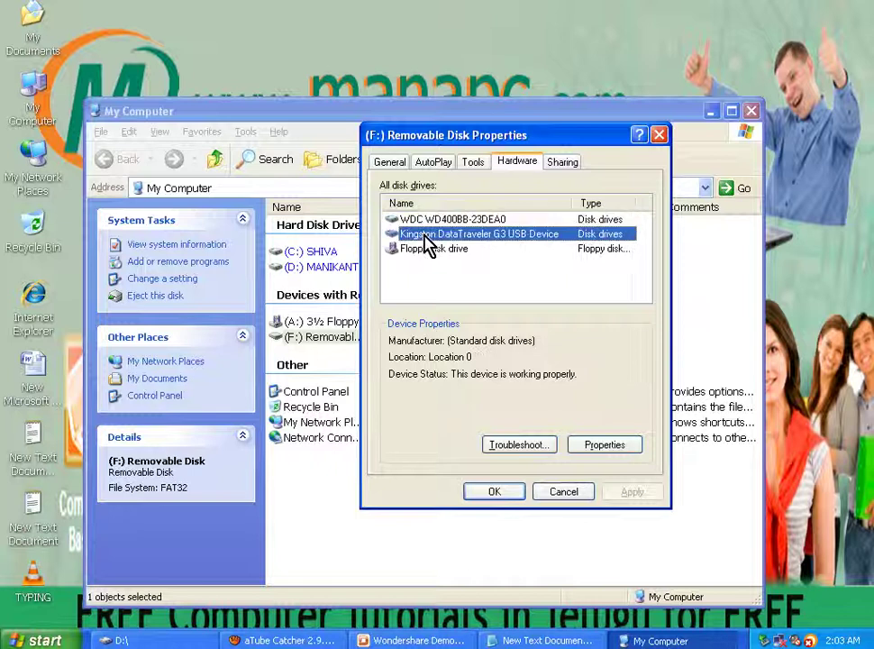
{"action": "left_click", "coordinate": [595, 446]}
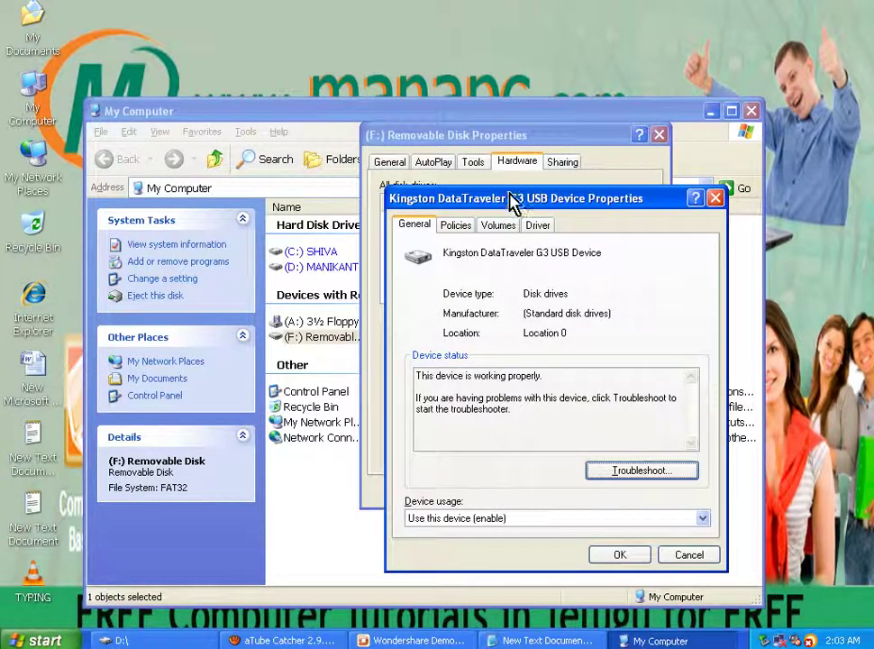
Step: Set the USB device's write caching and removal policy to Optimize for performance, and confirm both properties dialogs
{"action": "left_click_drag", "start_coordinate": [513, 205], "coordinate": [482, 175]}
{"action": "left_click", "coordinate": [427, 196]}
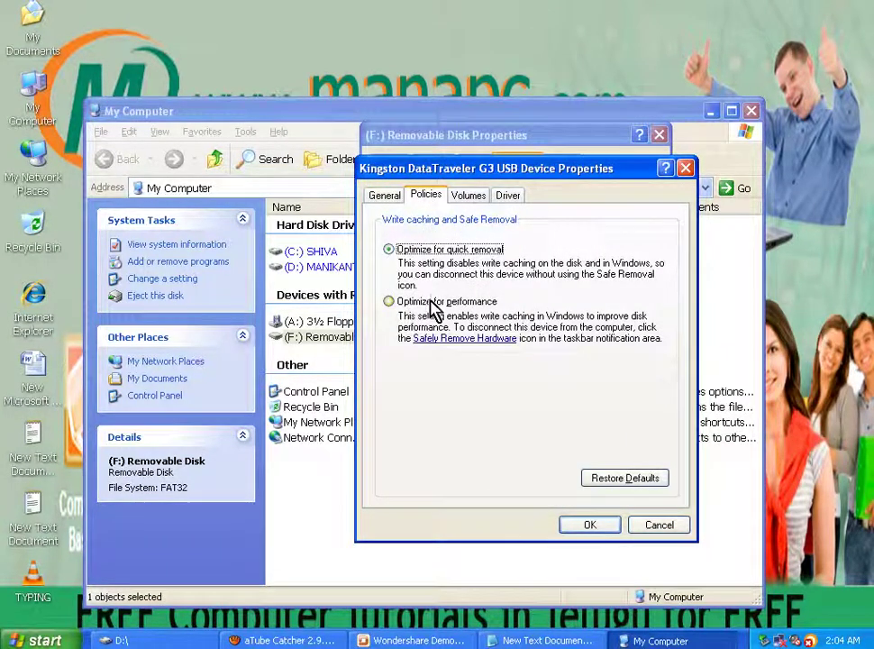
{"action": "left_click", "coordinate": [396, 308]}
{"action": "left_click", "coordinate": [592, 526]}
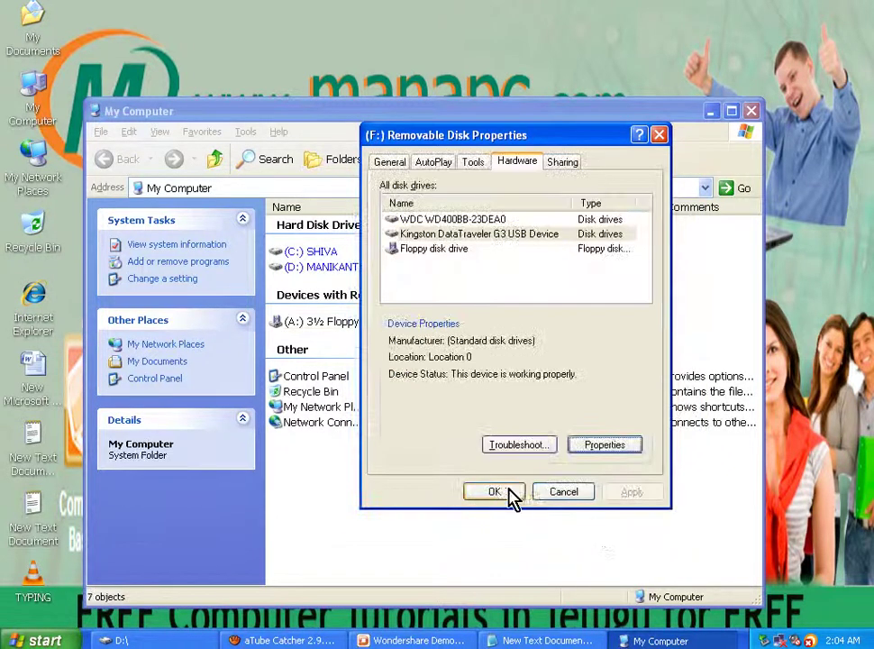
{"action": "left_click", "coordinate": [497, 492]}
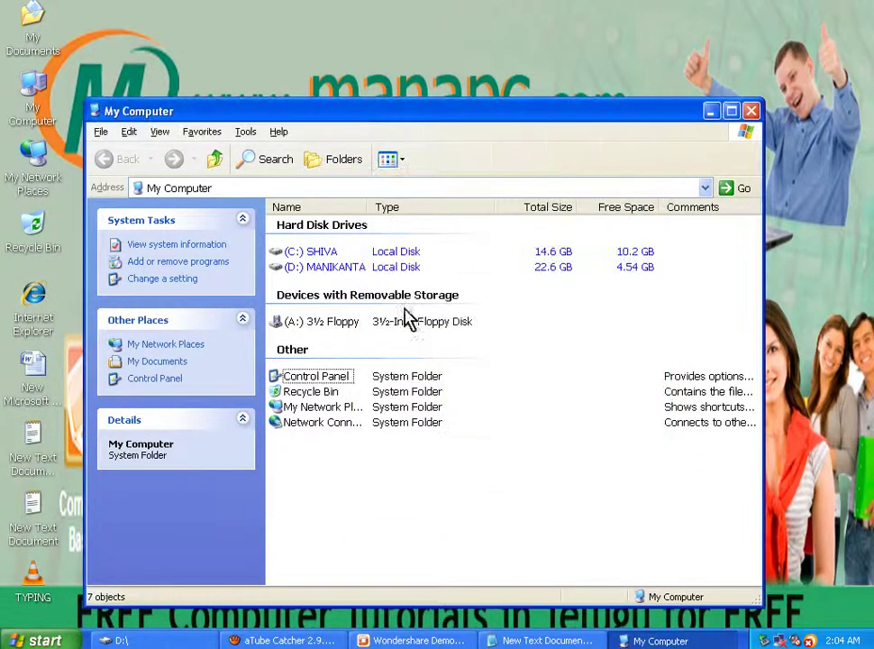
{"action": "left_click_drag", "start_coordinate": [413, 117], "coordinate": [421, 104]}
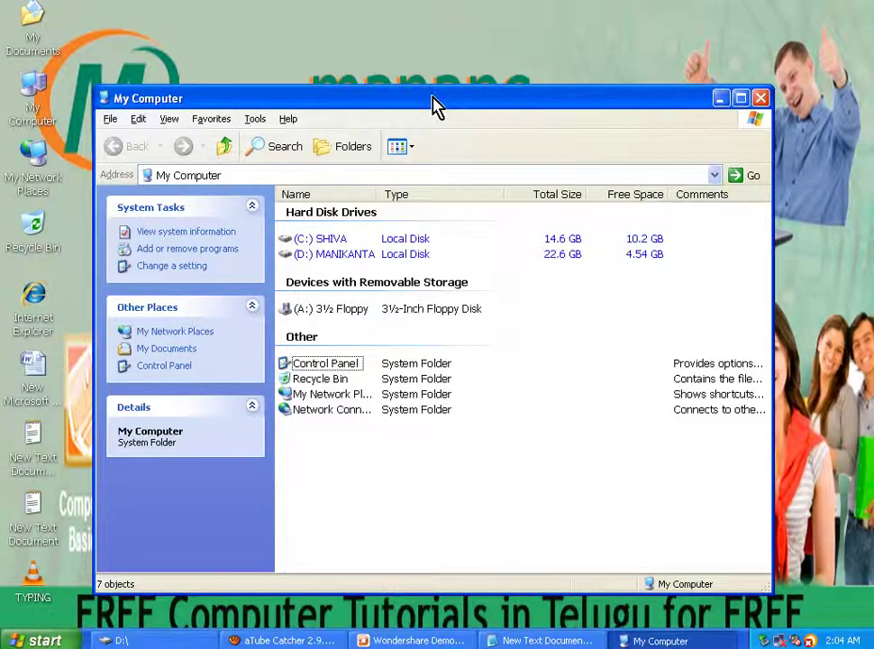
{"action": "left_click_drag", "start_coordinate": [462, 110], "coordinate": [444, 112]}
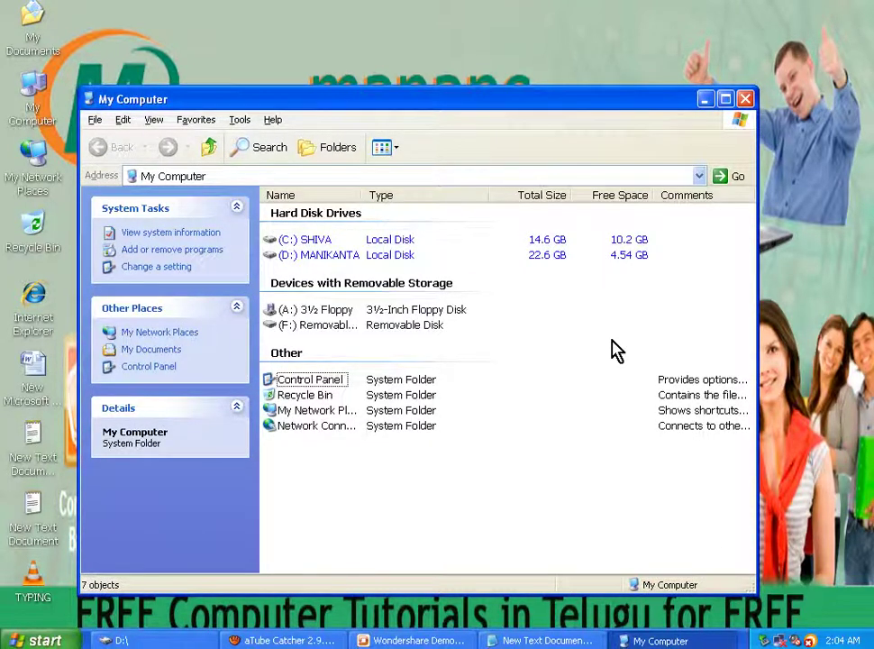
Step: Open the format settings for removable disk F: and choose NTFS as the file system
{"action": "right_click", "coordinate": [325, 330]}
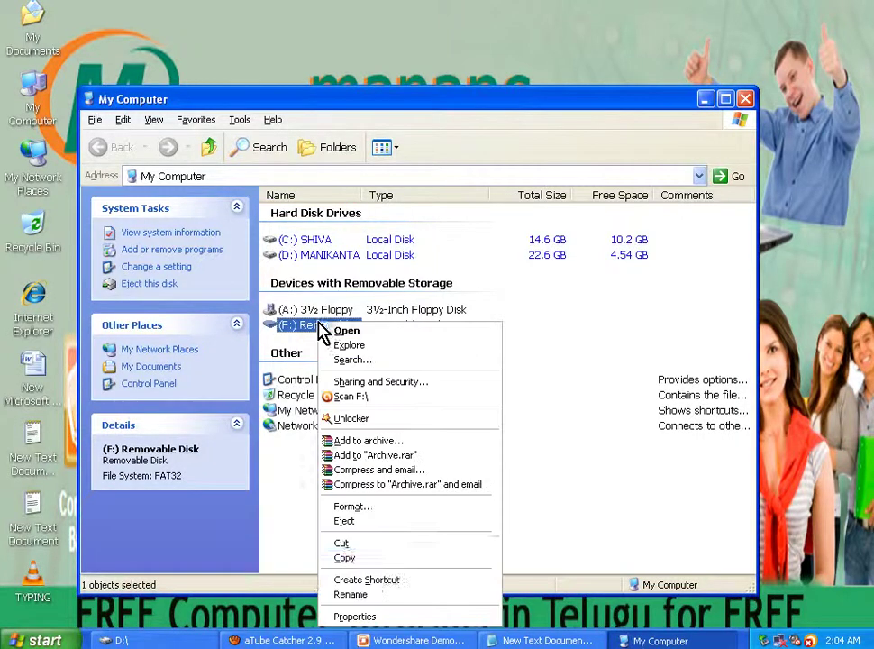
{"action": "left_click", "coordinate": [382, 511]}
{"action": "left_click_drag", "start_coordinate": [250, 197], "coordinate": [469, 122]}
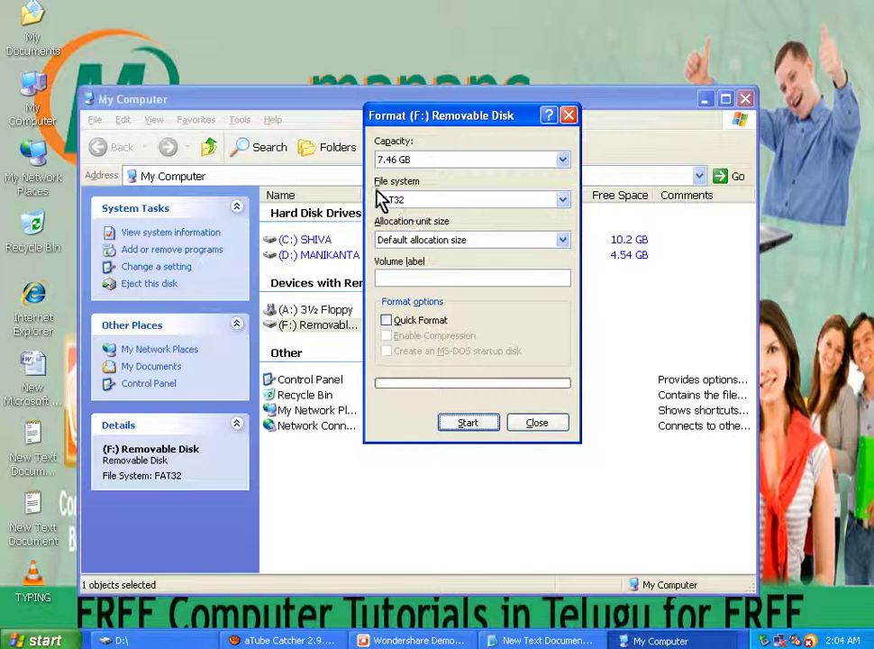
{"action": "left_click", "coordinate": [409, 204]}
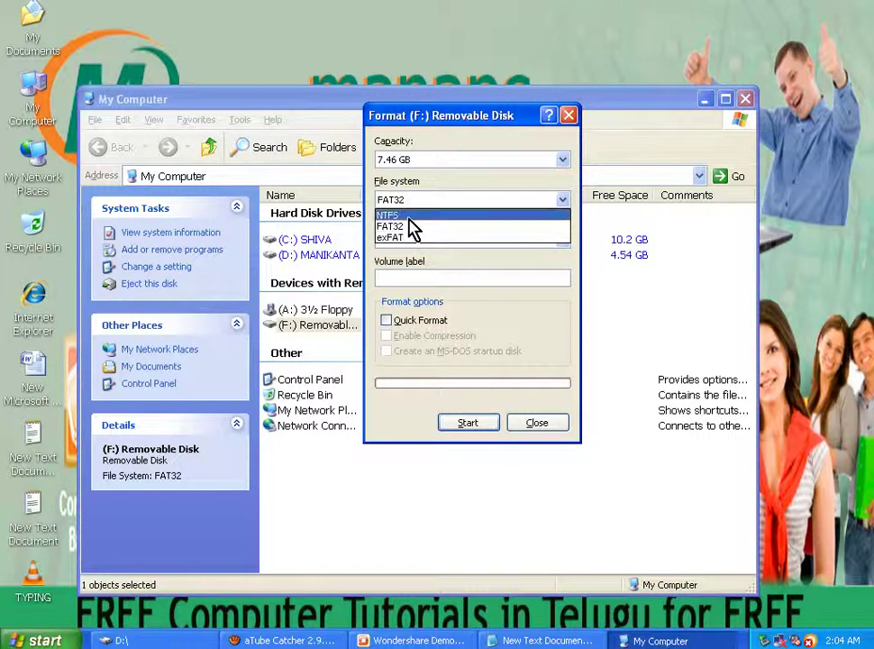
{"action": "left_click", "coordinate": [408, 219]}
Step: Enter MANAPC as the volume label for the F: disk format
{"action": "left_click_drag", "start_coordinate": [414, 112], "coordinate": [511, 101]}
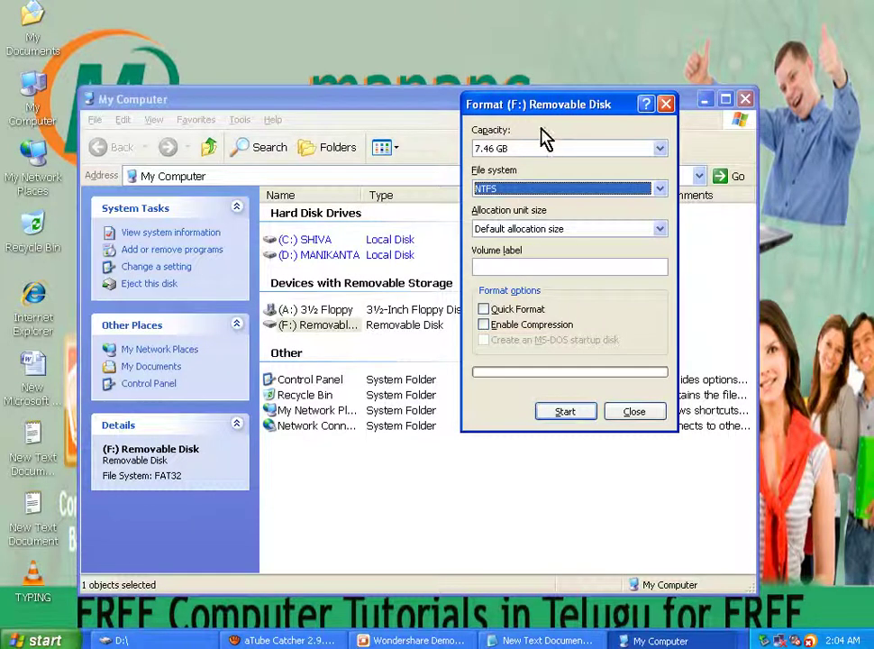
{"action": "left_click_drag", "start_coordinate": [546, 106], "coordinate": [531, 105]}
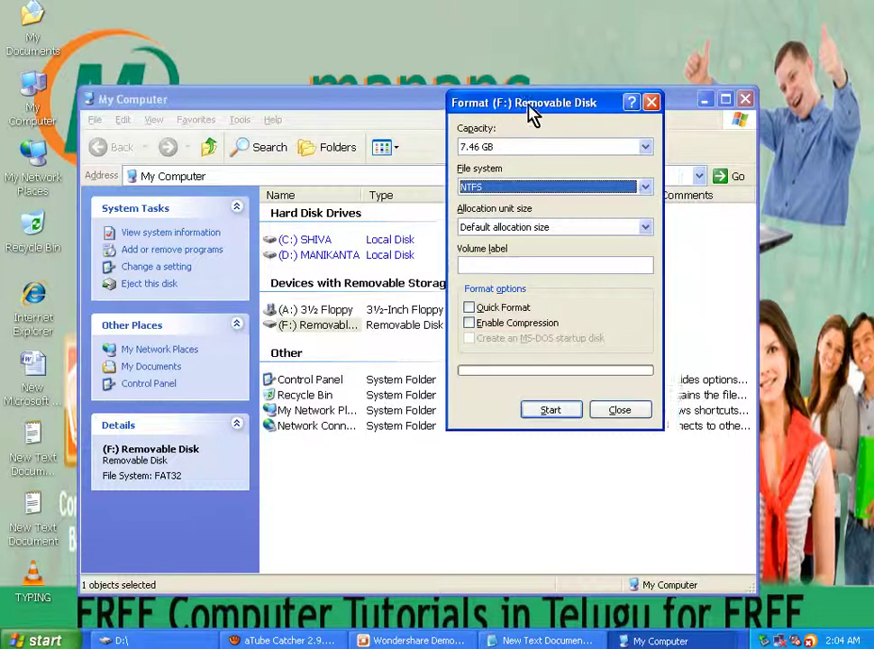
{"action": "left_click", "coordinate": [483, 265]}
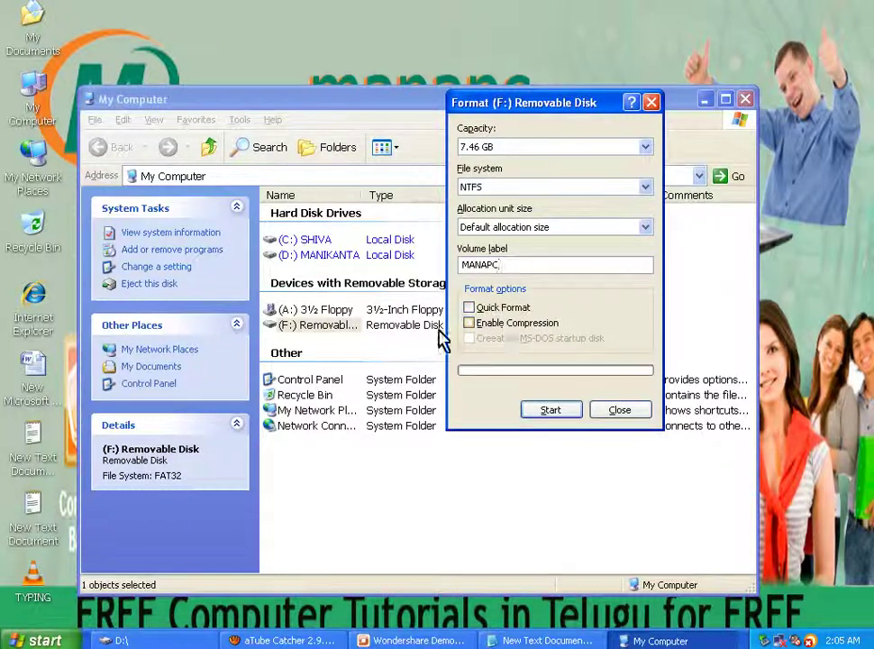
Step: Quick-format removable disk F: with the chosen NTFS settings, accept the erase warning, and close the format dialog after completion
{"action": "left_click", "coordinate": [470, 309]}
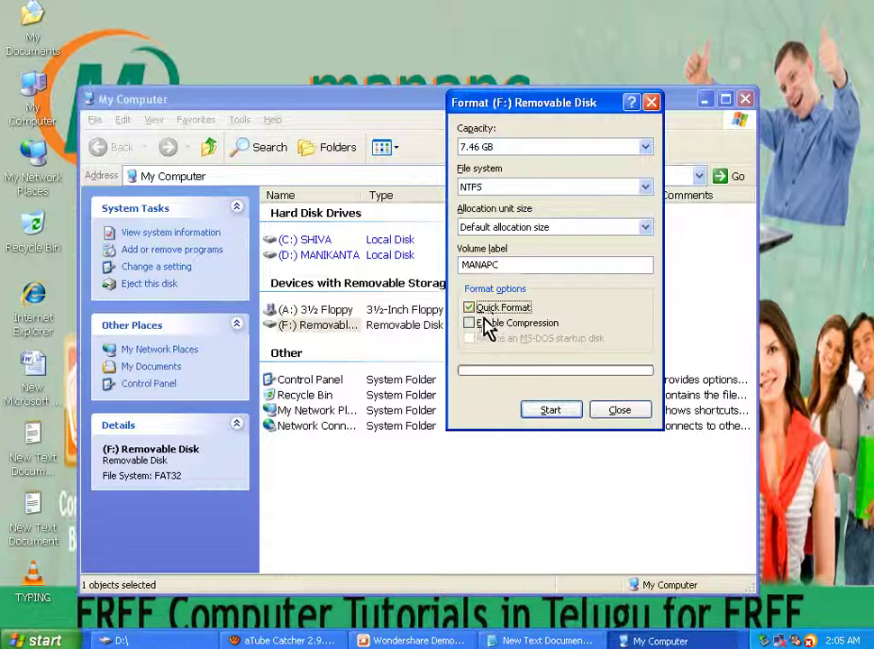
{"action": "left_click", "coordinate": [559, 413]}
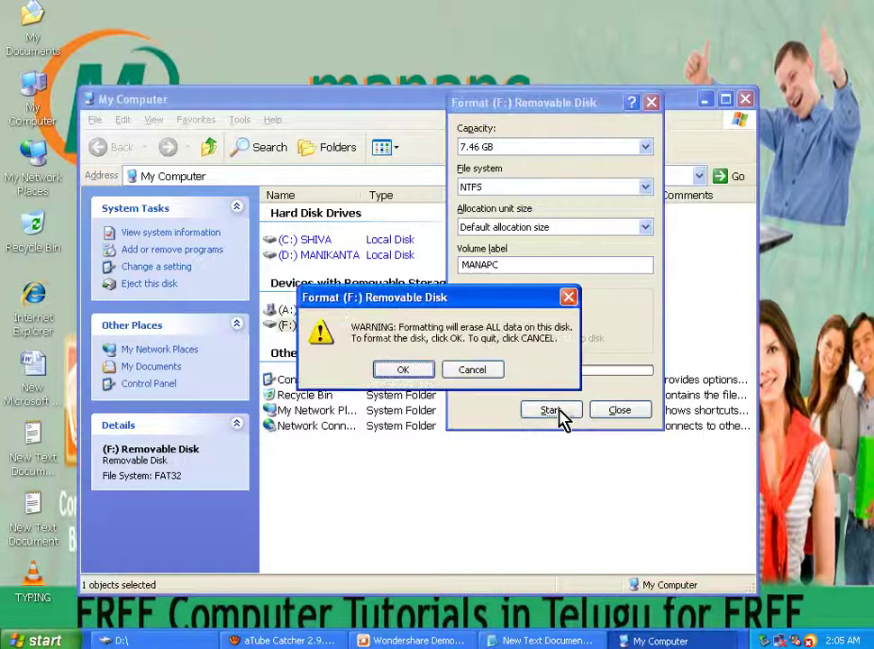
{"action": "left_click", "coordinate": [403, 370]}
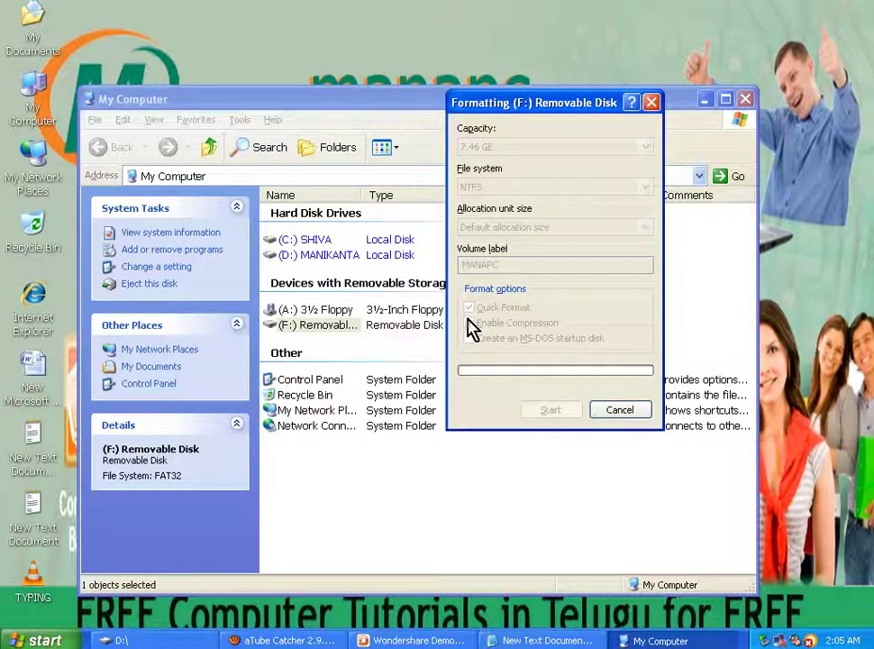
{"action": "left_click_drag", "start_coordinate": [523, 107], "coordinate": [441, 136]}
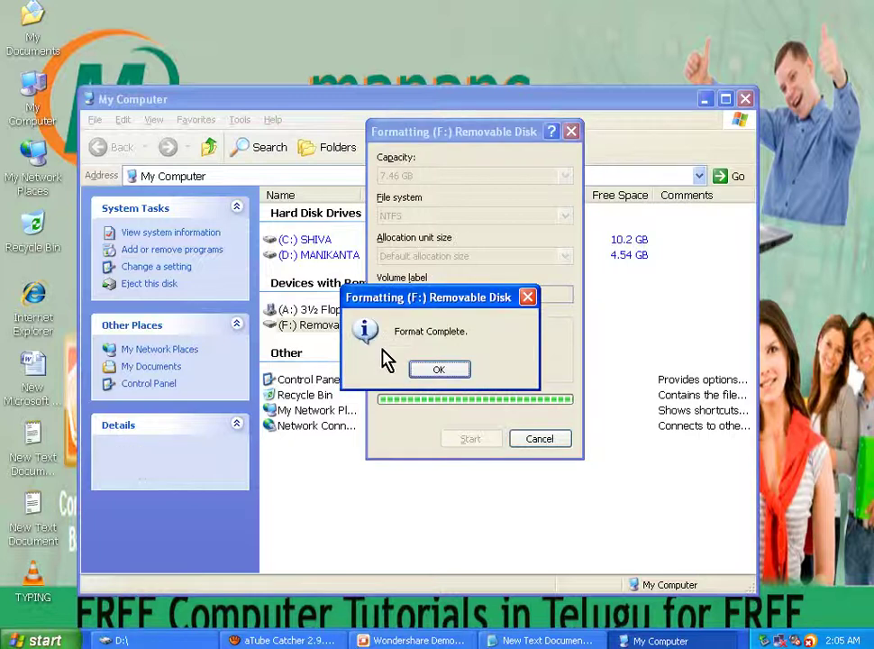
{"action": "left_click", "coordinate": [438, 370]}
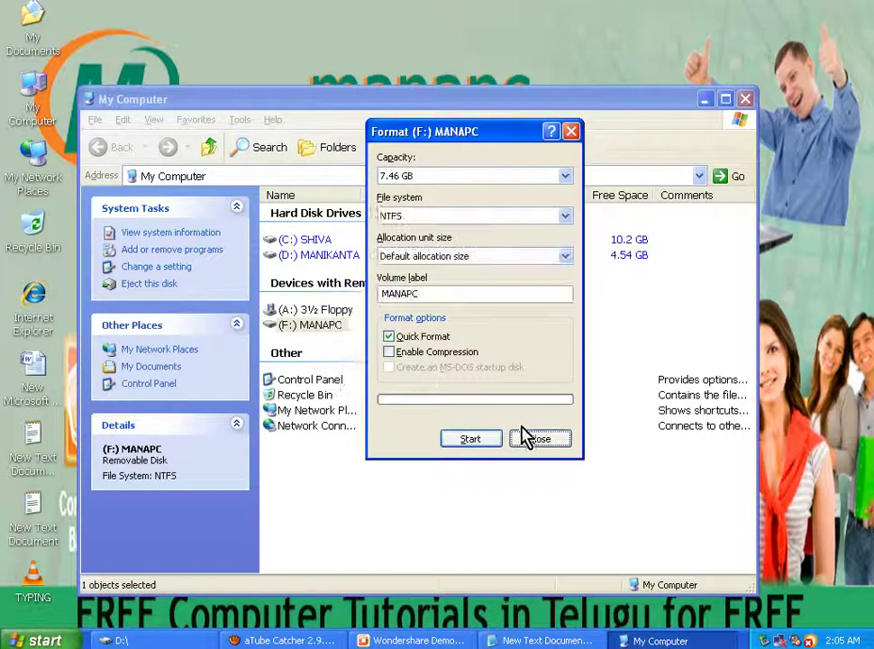
{"action": "left_click", "coordinate": [538, 440]}
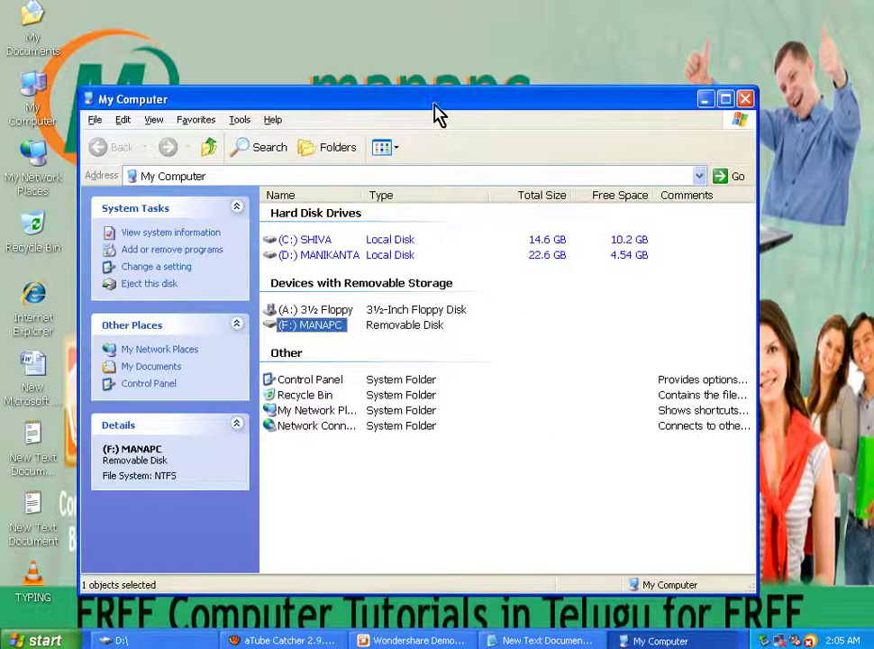
Step: Check the file system and capacity of the MANAPC (F:) disk in its properties, and dismiss them without changes
{"action": "left_click_drag", "start_coordinate": [434, 104], "coordinate": [440, 48]}
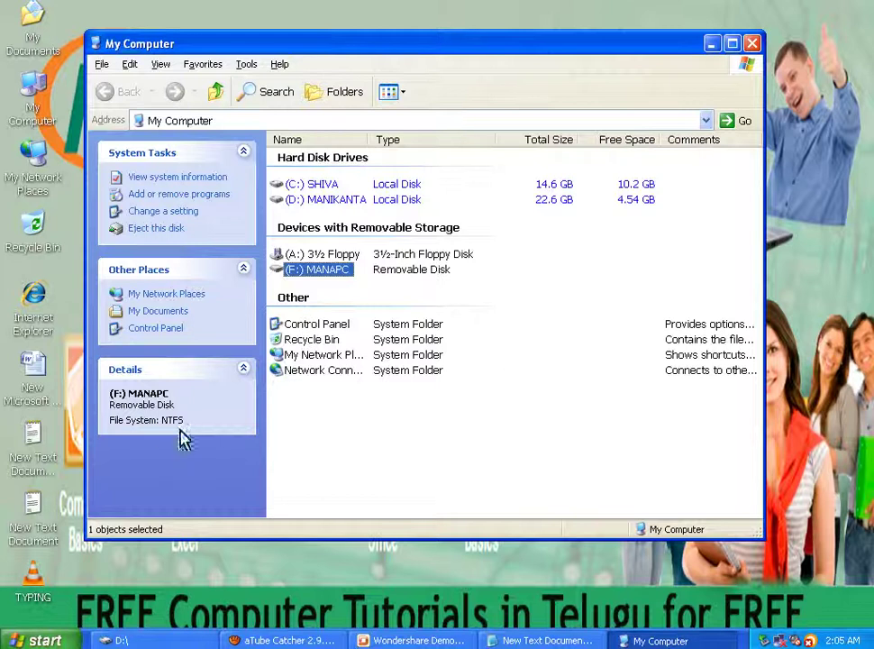
{"action": "right_click", "coordinate": [329, 275]}
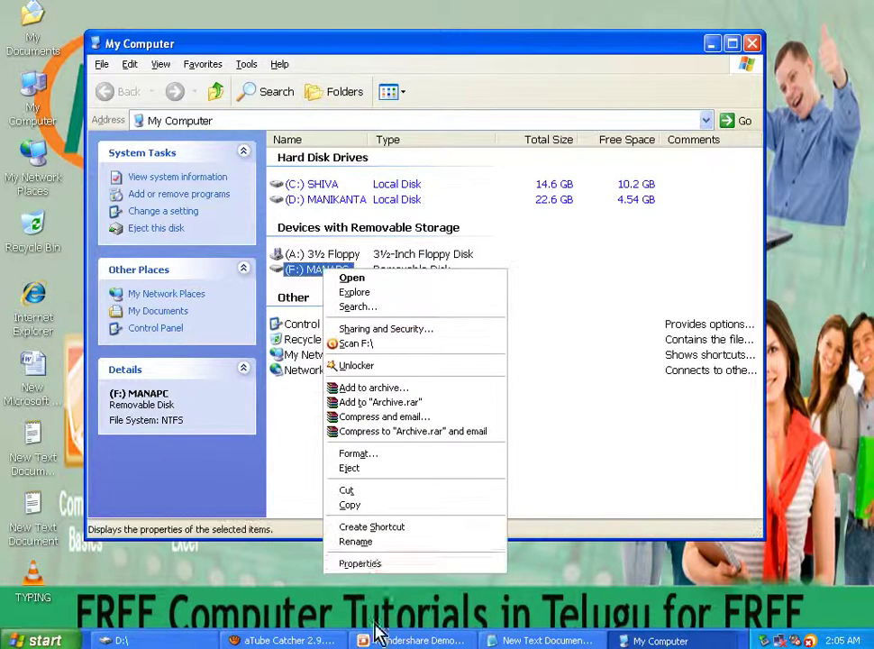
{"action": "left_click", "coordinate": [384, 568]}
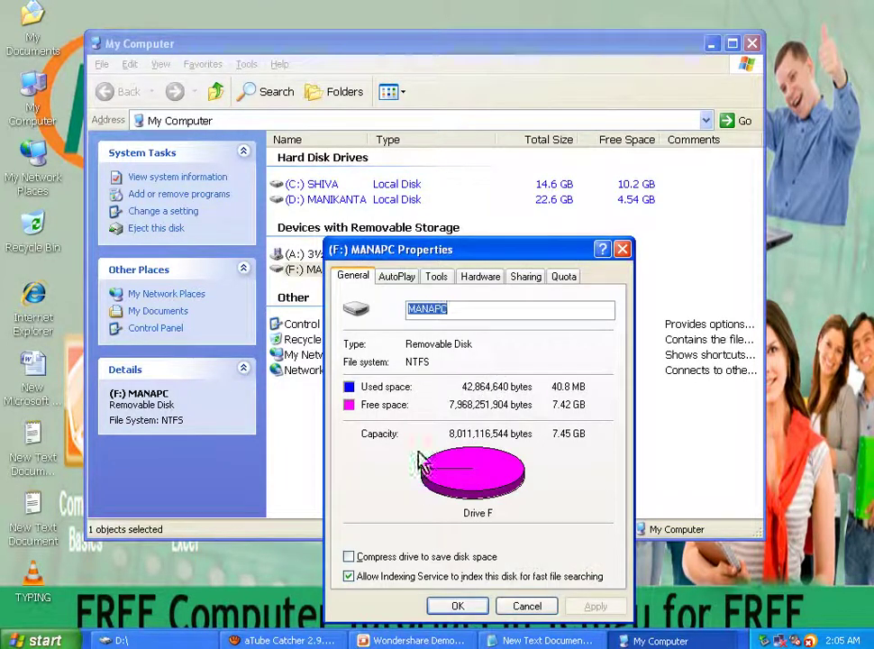
{"action": "left_click_drag", "start_coordinate": [451, 255], "coordinate": [406, 179]}
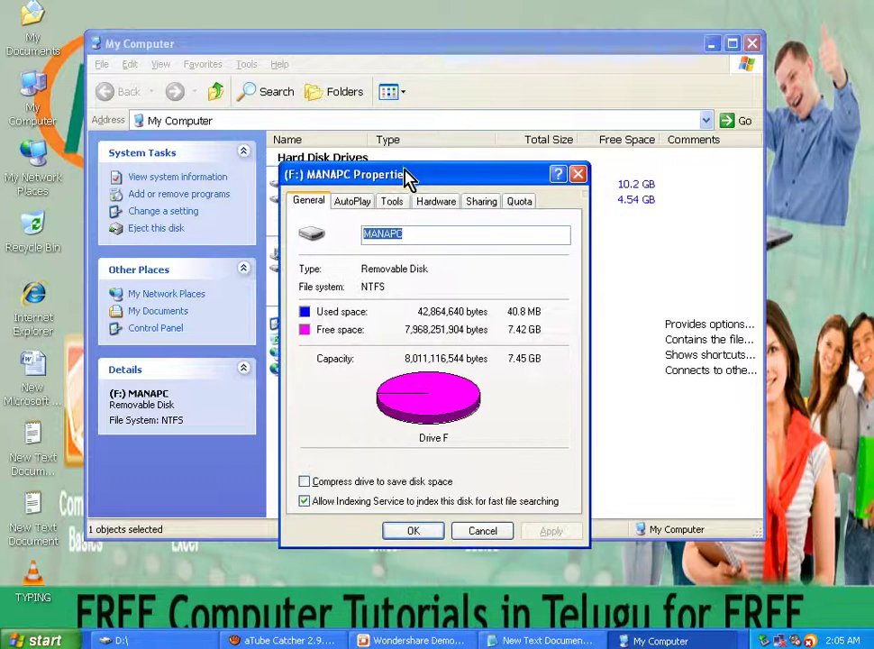
{"action": "left_click", "coordinate": [482, 532]}
{"action": "left_click", "coordinate": [592, 406]}
Step: Start sending the Birthday Video file from drive D: to the MANAPC (F:) disk, and cancel the copy
{"action": "left_click", "coordinate": [181, 636]}
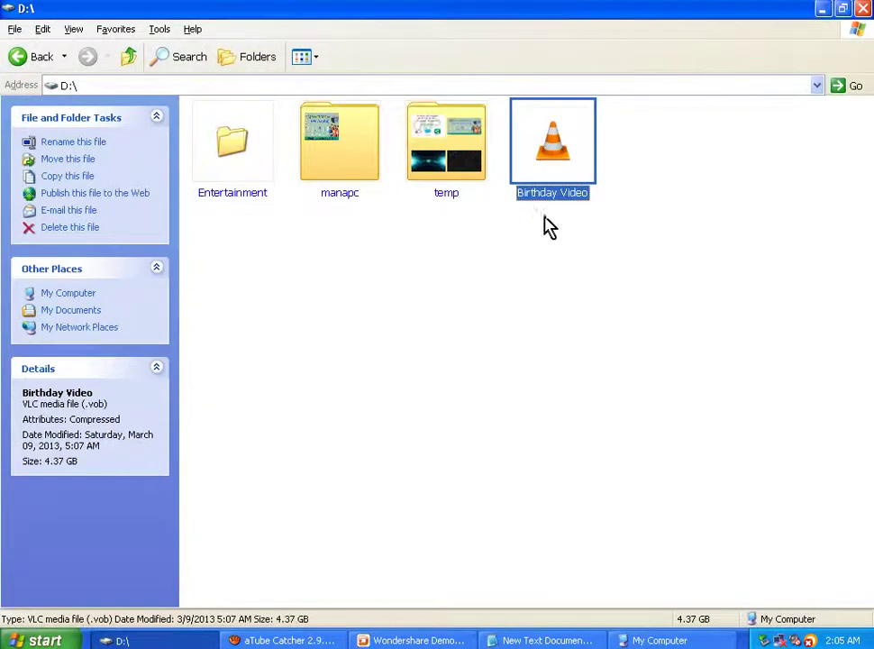
{"action": "right_click", "coordinate": [537, 166]}
{"action": "mouse_move", "coordinate": [620, 397]}
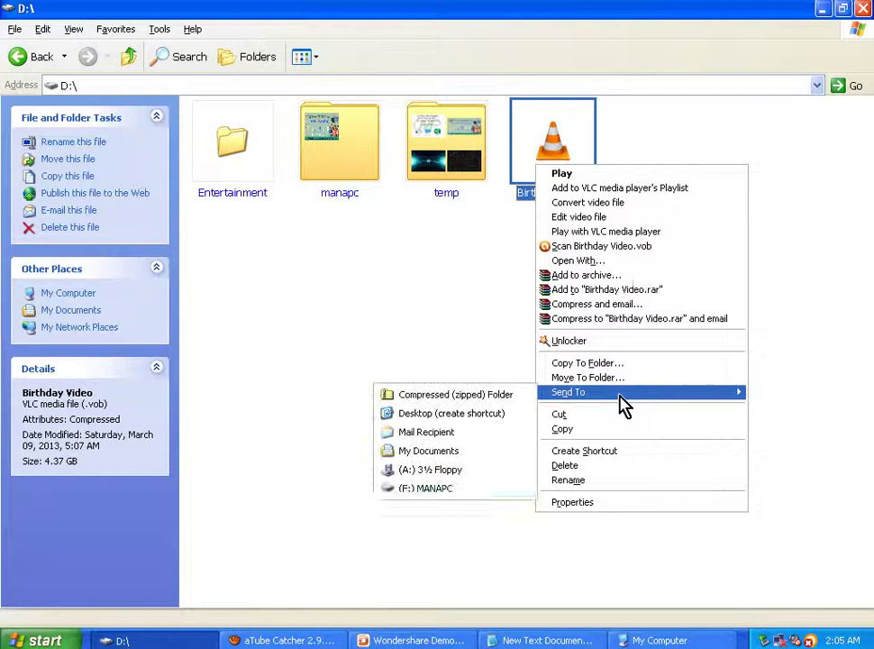
{"action": "left_click", "coordinate": [439, 492]}
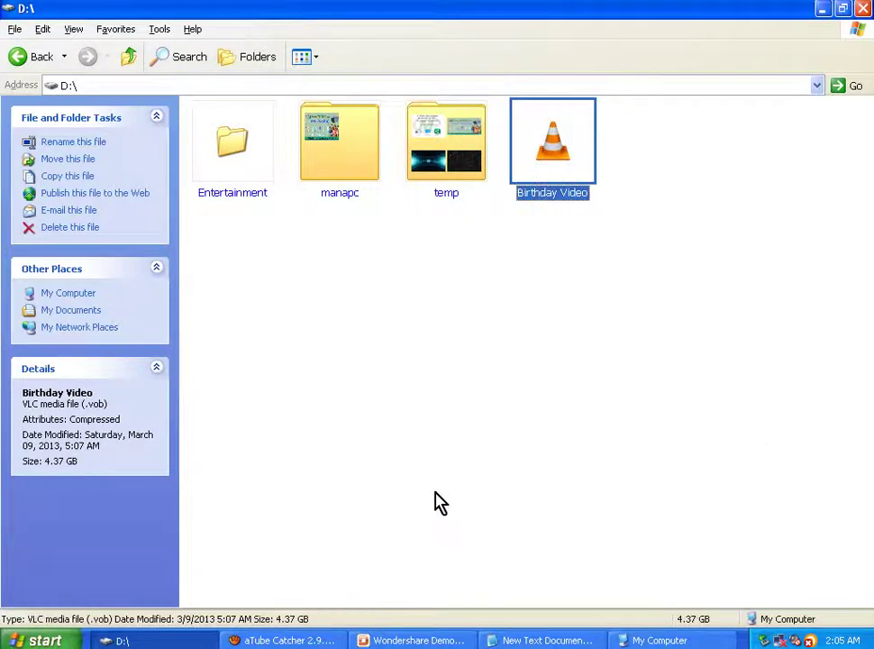
{"action": "left_click_drag", "start_coordinate": [253, 74], "coordinate": [505, 280]}
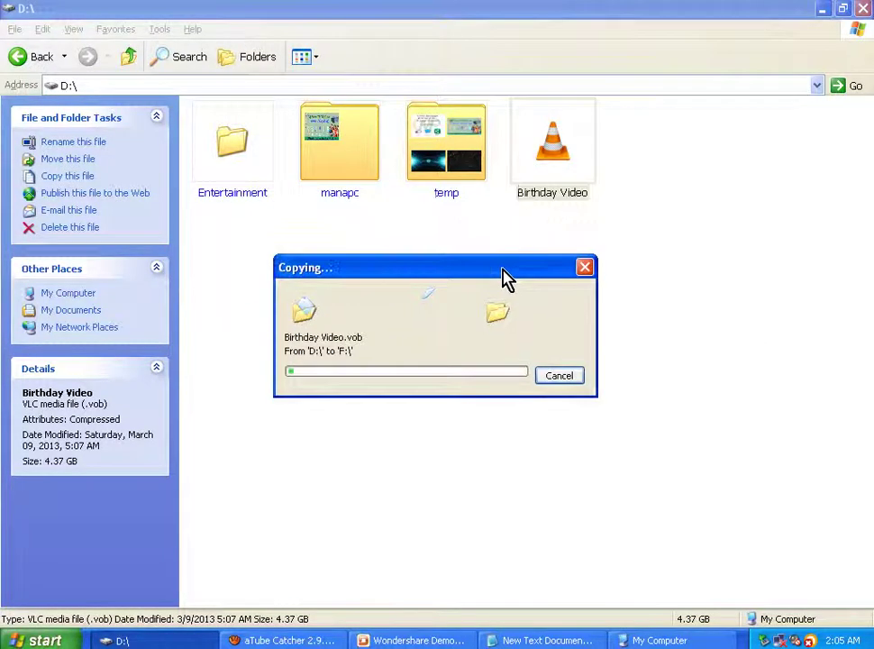
{"action": "left_click", "coordinate": [558, 377]}
{"action": "left_click", "coordinate": [558, 376]}
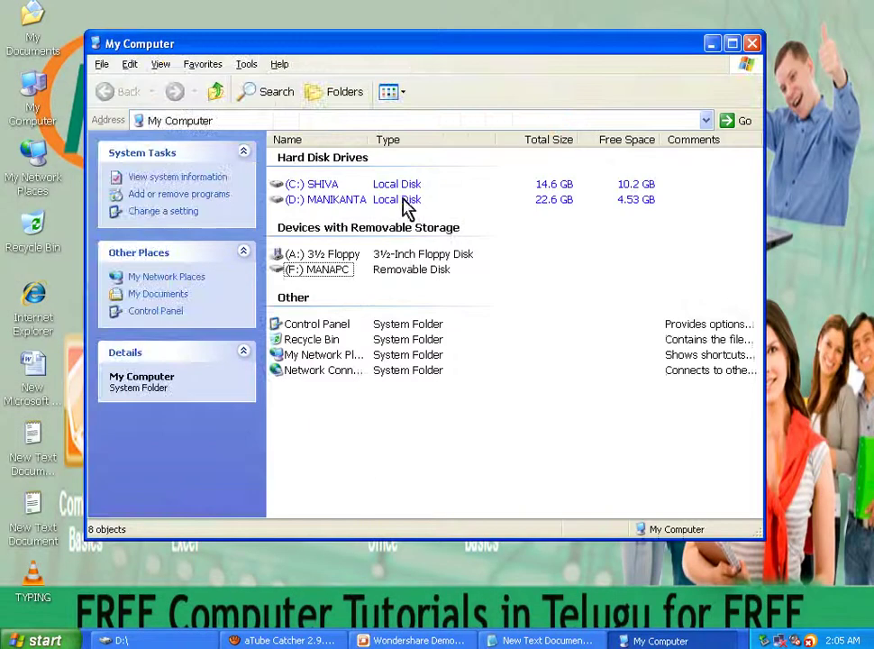
Step: Close the My Computer window and open a command prompt by running CMD
{"action": "left_click_drag", "start_coordinate": [424, 56], "coordinate": [505, 109]}
{"action": "left_click_drag", "start_coordinate": [582, 88], "coordinate": [576, 84]}
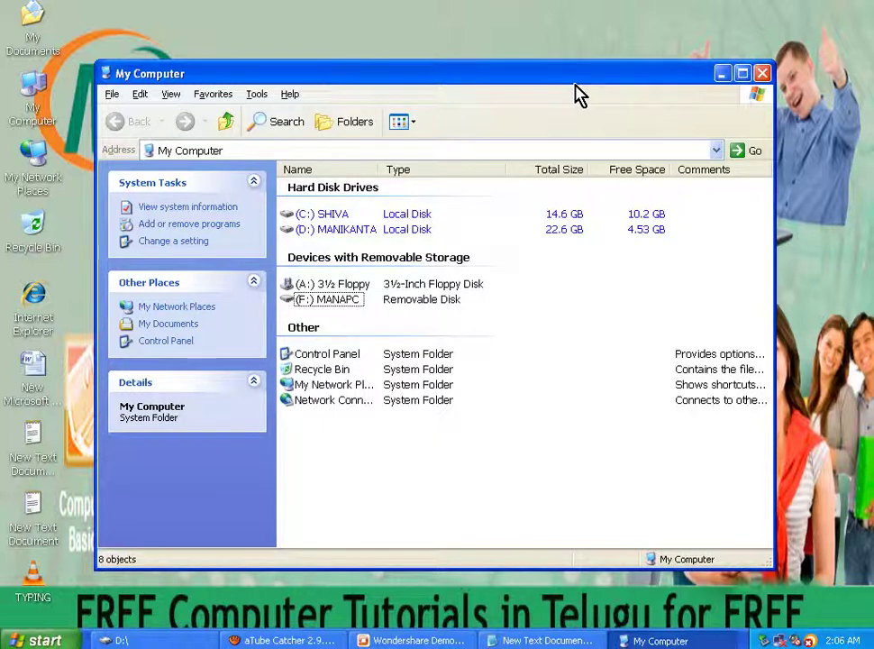
{"action": "right_click", "coordinate": [683, 640]}
{"action": "left_click", "coordinate": [684, 625]}
{"action": "key", "text": "super"}
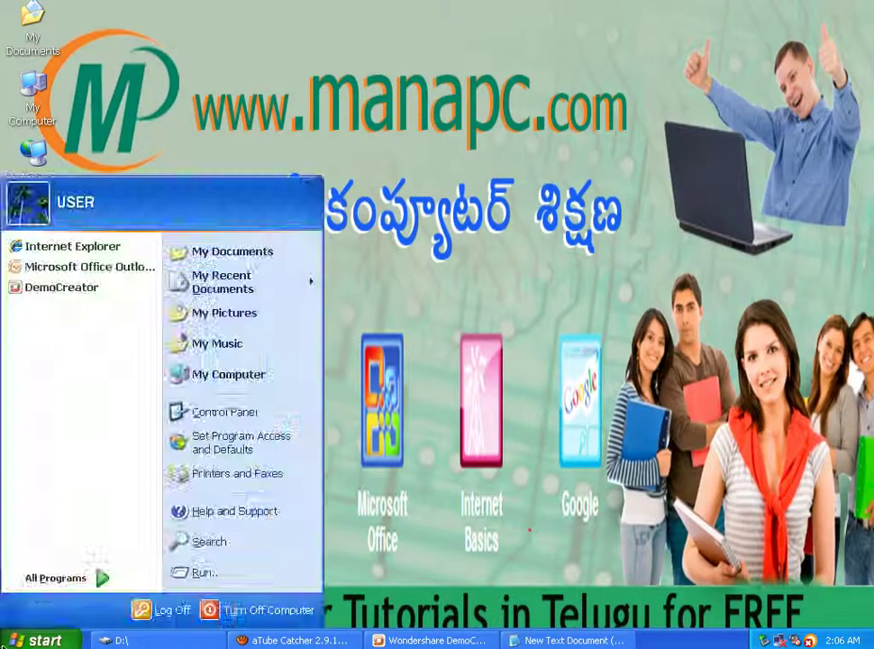
{"action": "left_click", "coordinate": [221, 584]}
{"action": "type", "text": "C"}
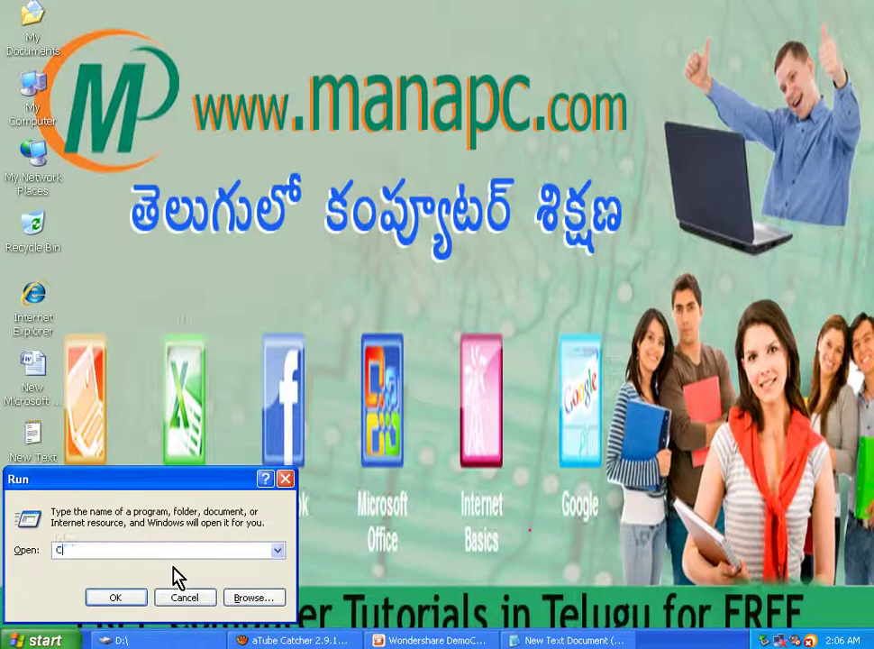
{"action": "type", "text": "MD"}
{"action": "left_click", "coordinate": [124, 598]}
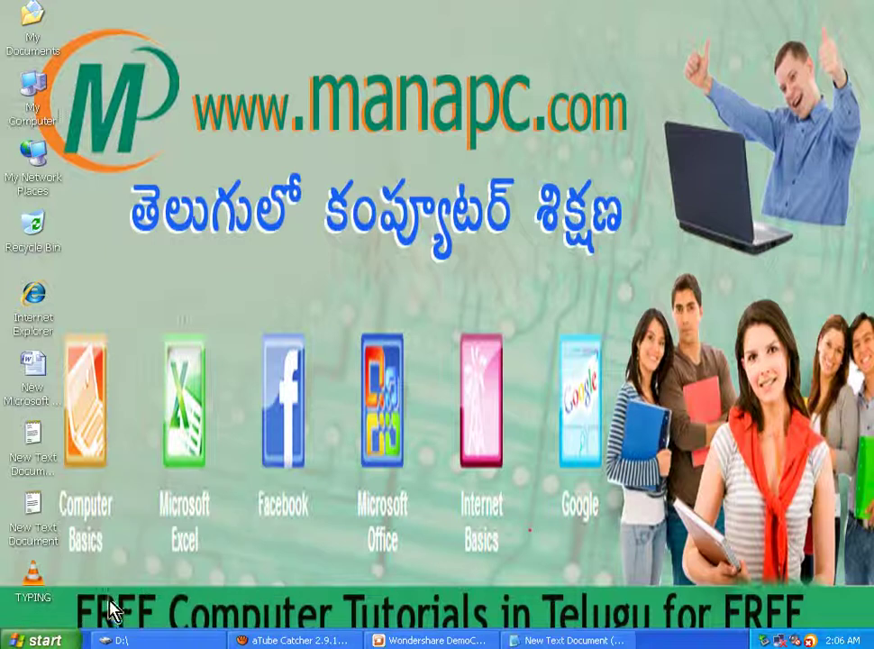
Step: Reposition the command prompt window and enter CONVERT at the prompt without running it
{"action": "left_click_drag", "start_coordinate": [148, 34], "coordinate": [326, 281]}
{"action": "right_click", "coordinate": [339, 133]}
{"action": "left_click", "coordinate": [361, 155]}
{"action": "left_click_drag", "start_coordinate": [419, 287], "coordinate": [422, 280]}
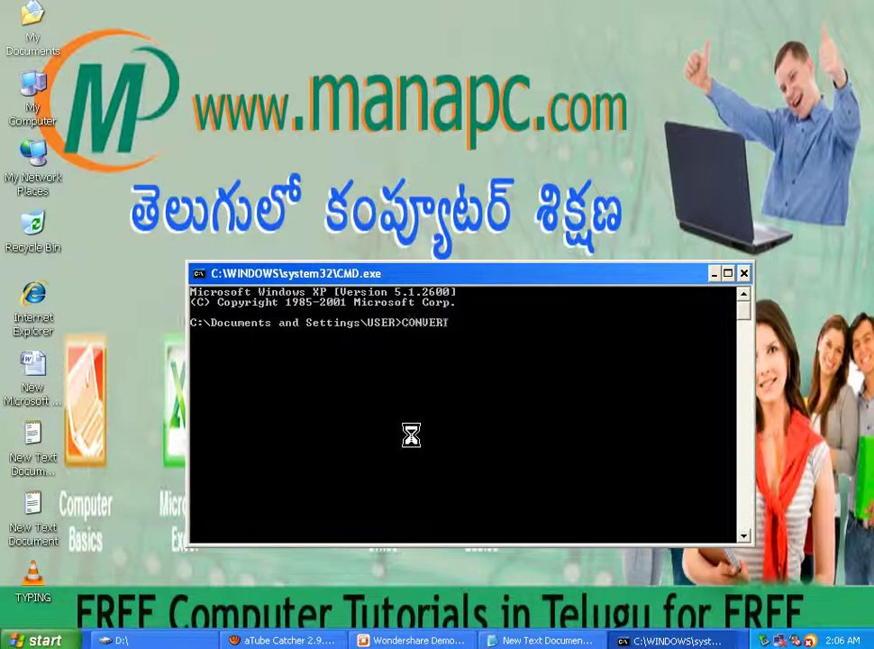
Step: Open My Computer again and bring up the format settings for the MANAPC (F:) disk
{"action": "key", "text": "alt+Tab"}
{"action": "left_click", "coordinate": [117, 641]}
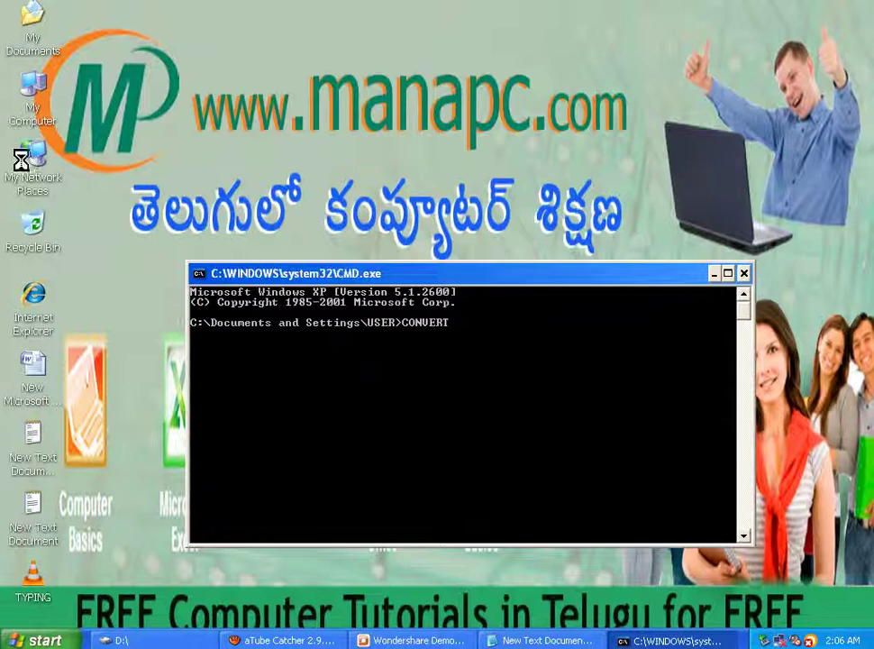
{"action": "double_click", "coordinate": [38, 94]}
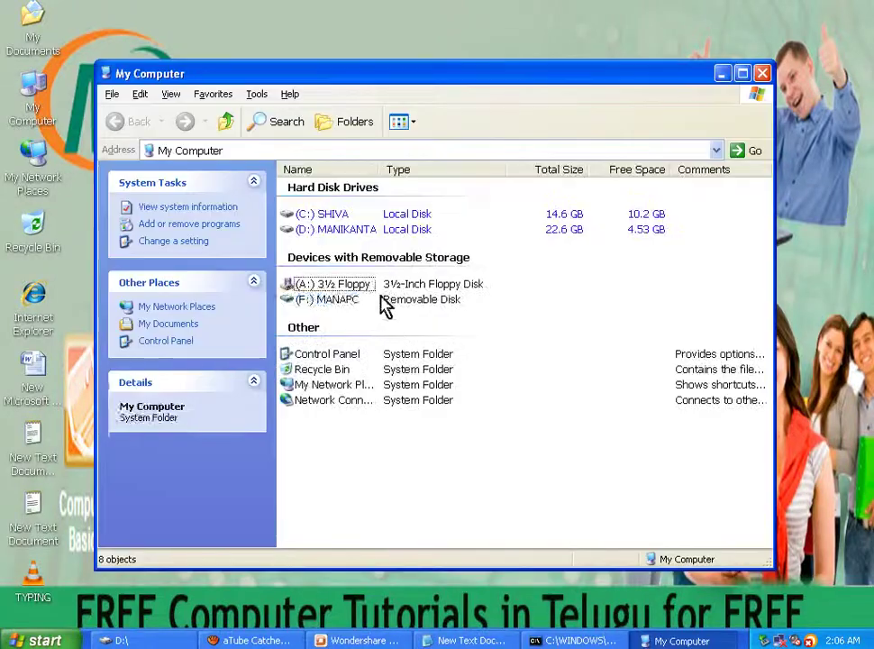
{"action": "right_click", "coordinate": [312, 303]}
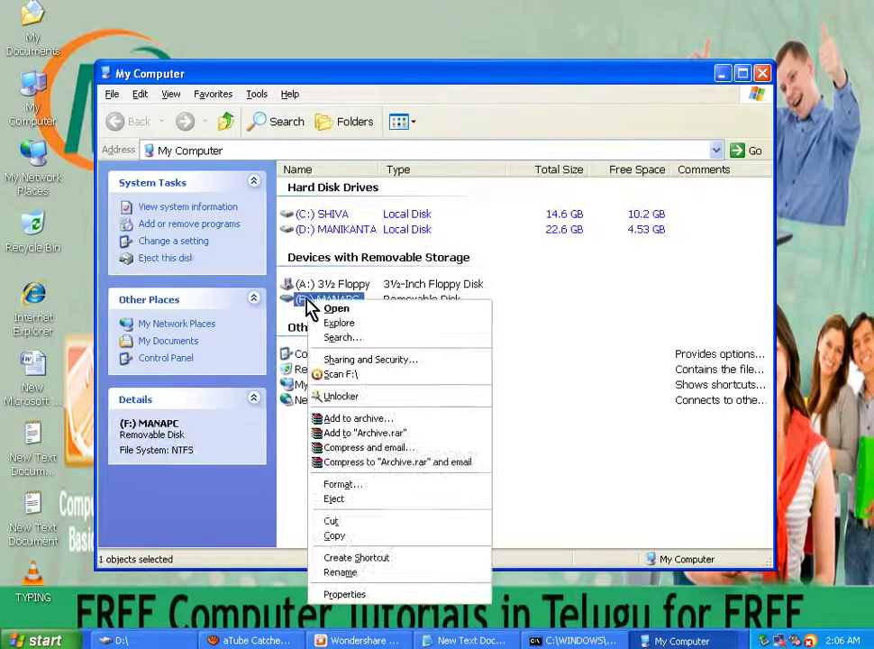
{"action": "left_click", "coordinate": [378, 487]}
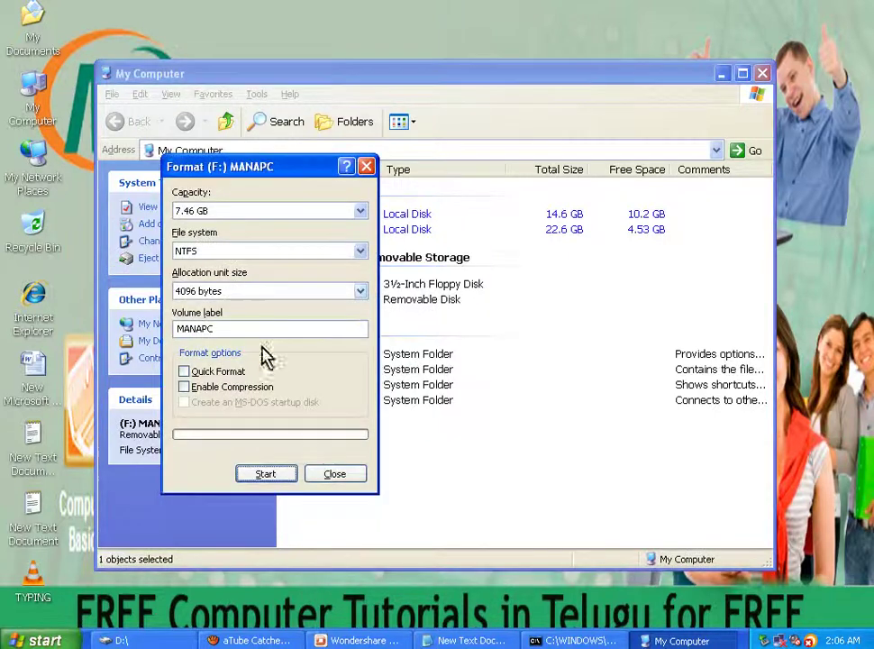
Step: Start a quick format of the F: disk with the FAT32 file system and accept the erase warning
{"action": "left_click", "coordinate": [212, 250]}
{"action": "left_click", "coordinate": [191, 280]}
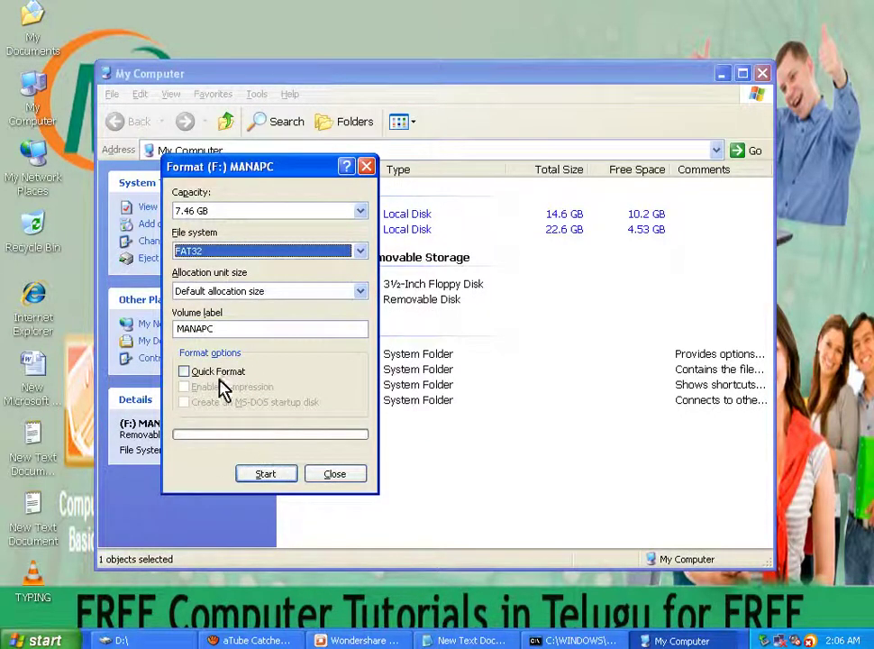
{"action": "left_click", "coordinate": [206, 372]}
{"action": "left_click", "coordinate": [263, 473]}
{"action": "left_click", "coordinate": [405, 370]}
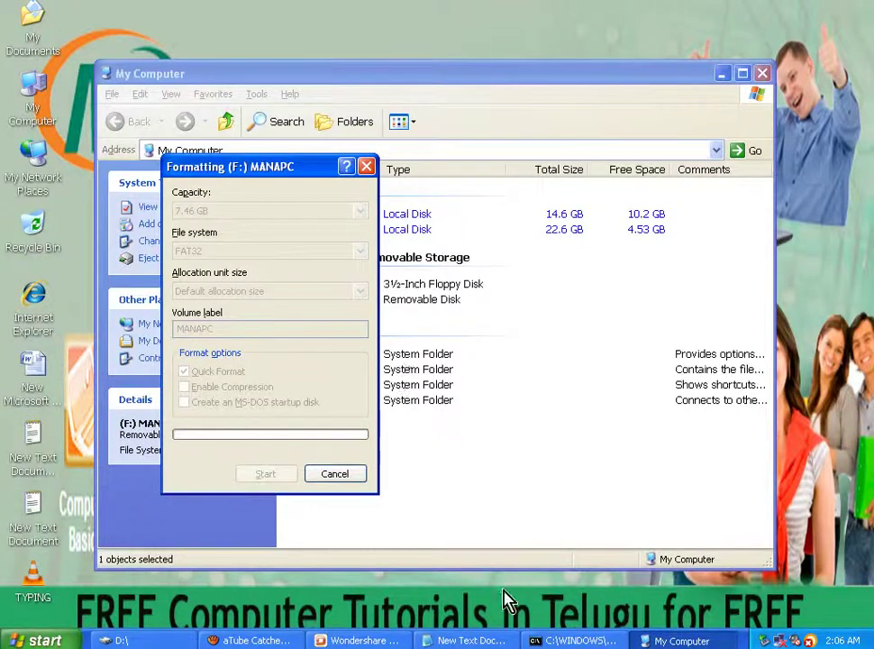
Step: Return to the command prompt and add the drive F: after CONVERT
{"action": "left_click", "coordinate": [564, 640]}
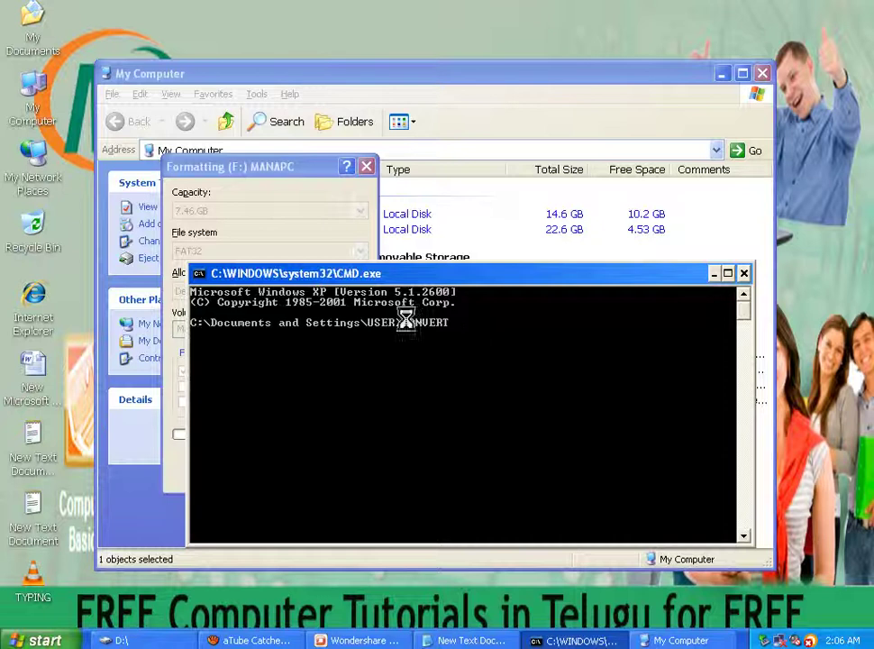
{"action": "left_click", "coordinate": [230, 172]}
{"action": "left_click", "coordinate": [436, 323]}
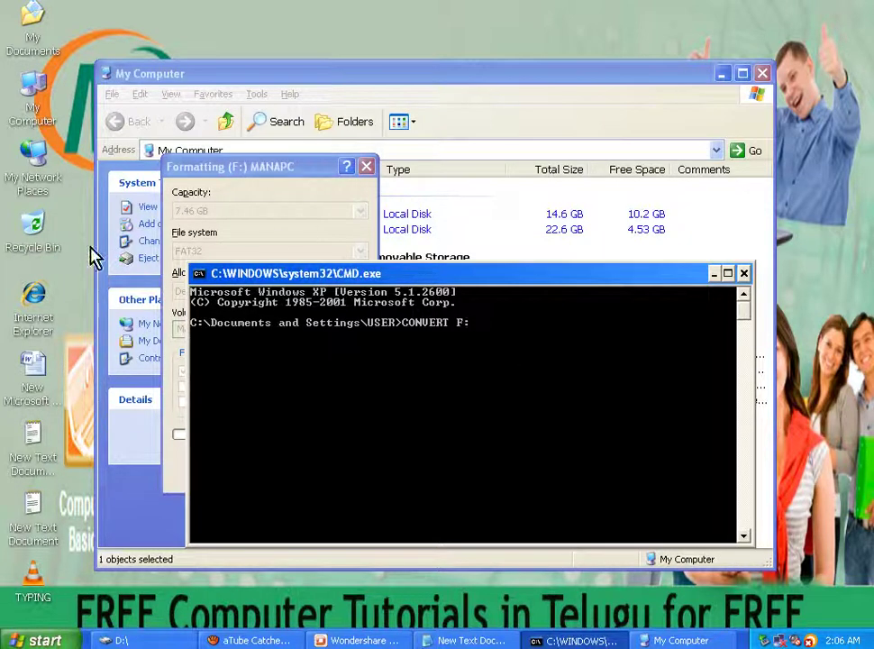
Step: Acknowledge the completed FAT32 format of the F: disk and close its format dialog
{"action": "left_click", "coordinate": [270, 236]}
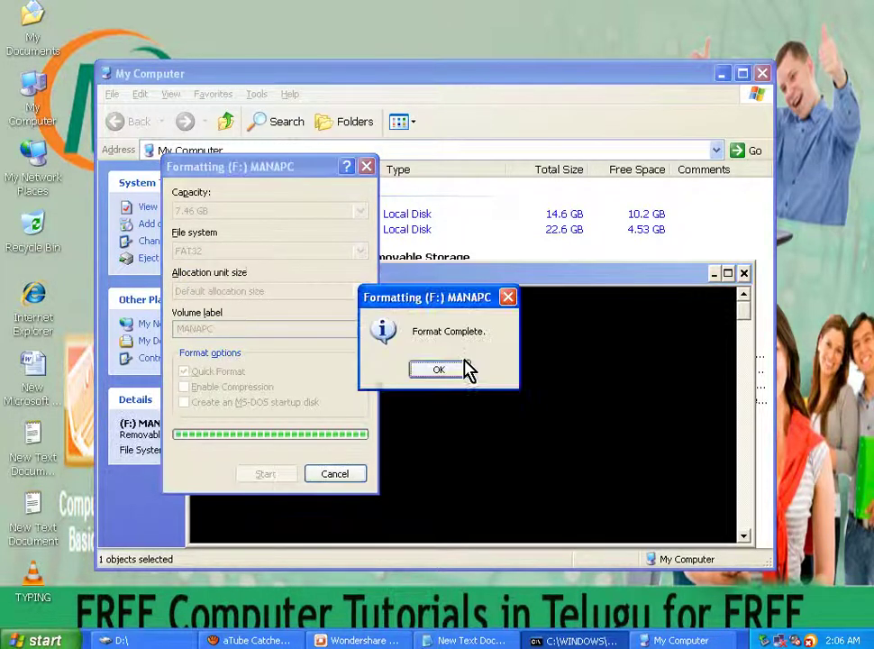
{"action": "left_click", "coordinate": [443, 370]}
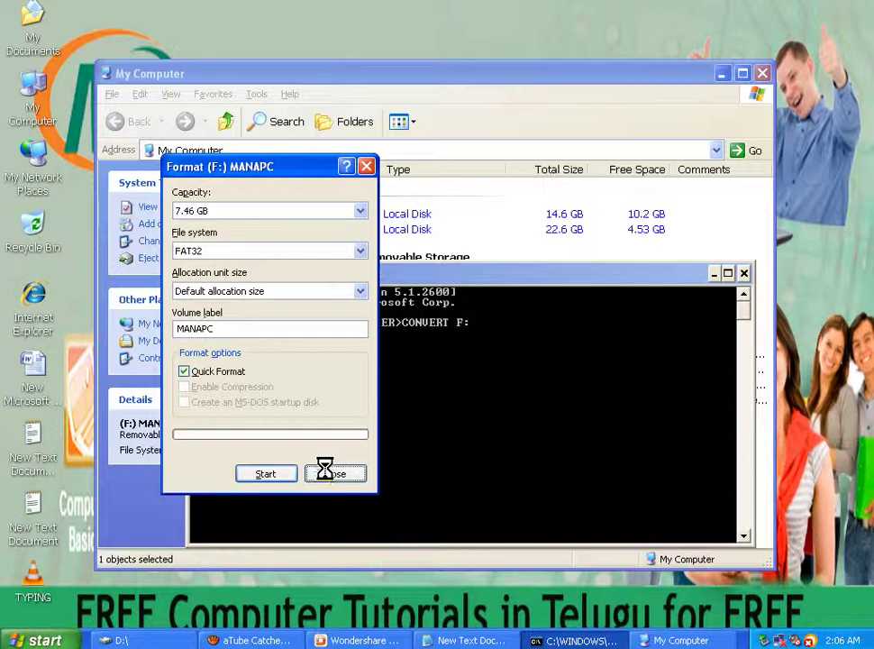
{"action": "left_click", "coordinate": [335, 475]}
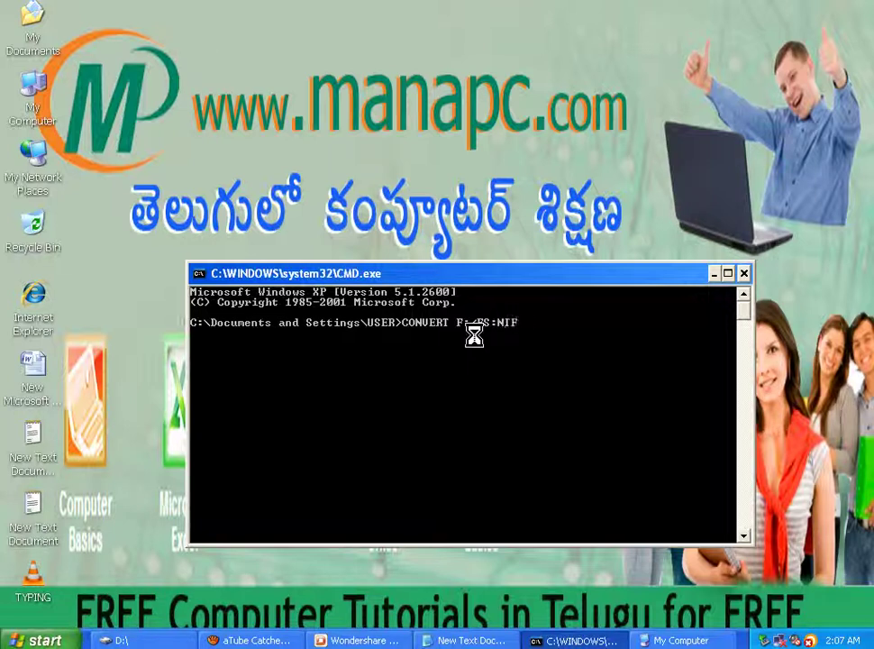
Step: Complete the command as CONVERT F:/FS:NTFS, run it, and follow its output until the conversion ends
{"action": "key", "text": "Return"}
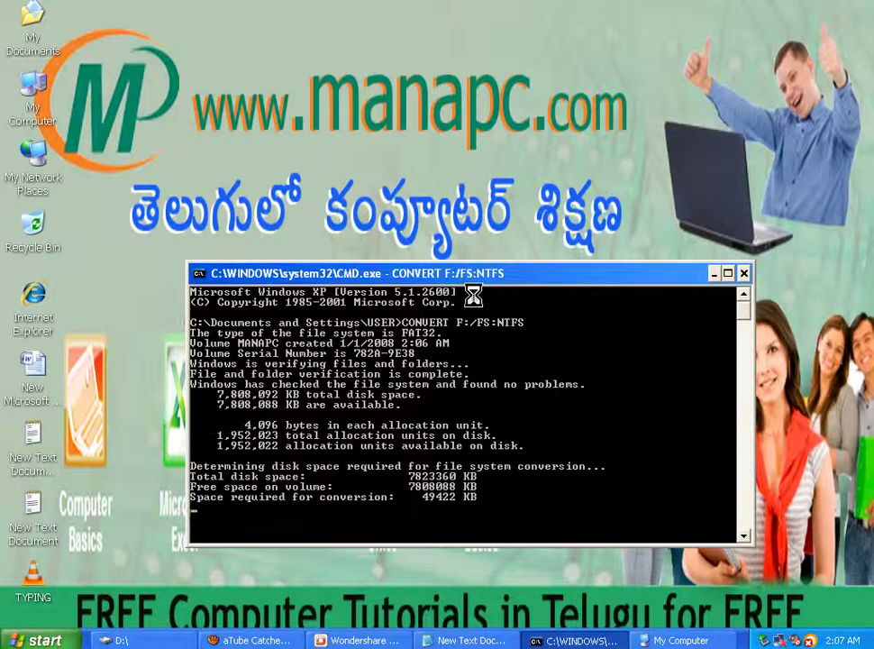
{"action": "left_click_drag", "start_coordinate": [485, 279], "coordinate": [453, 170]}
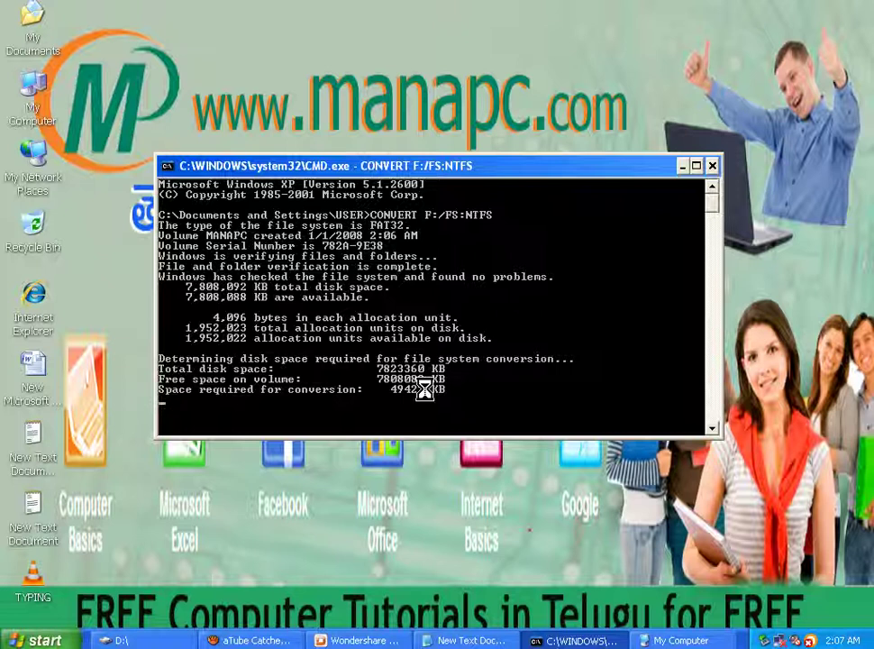
{"action": "left_click_drag", "start_coordinate": [381, 166], "coordinate": [391, 152]}
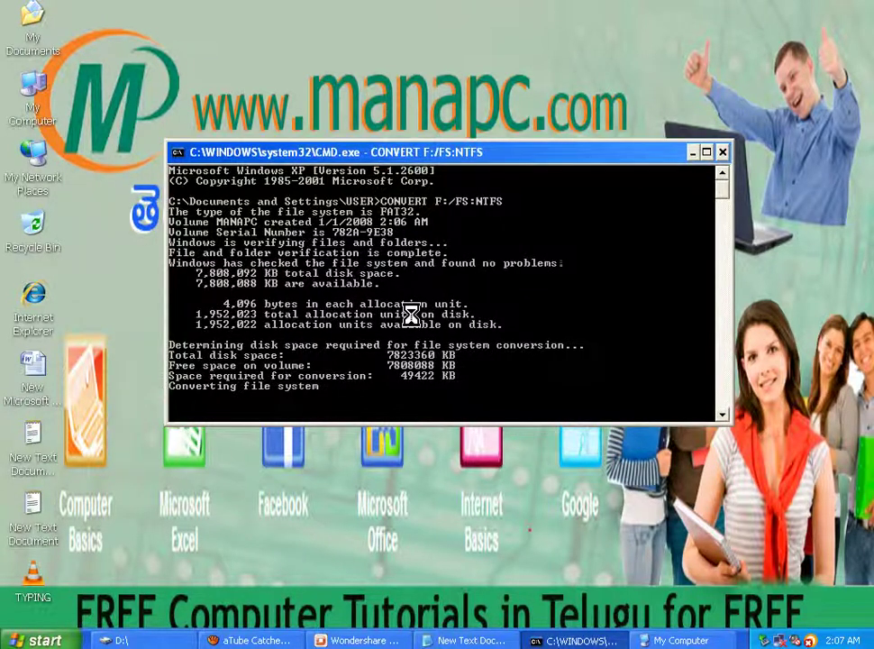
{"action": "scroll", "coordinate": [410, 313], "scroll_direction": "down", "scroll_amount": 3}
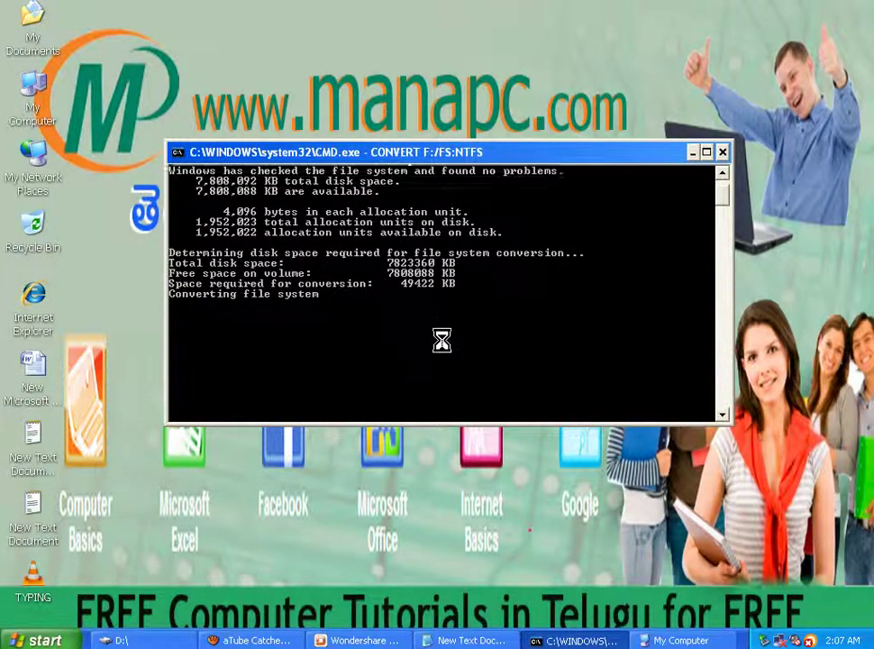
{"action": "scroll", "coordinate": [442, 340], "scroll_direction": "up", "scroll_amount": 1}
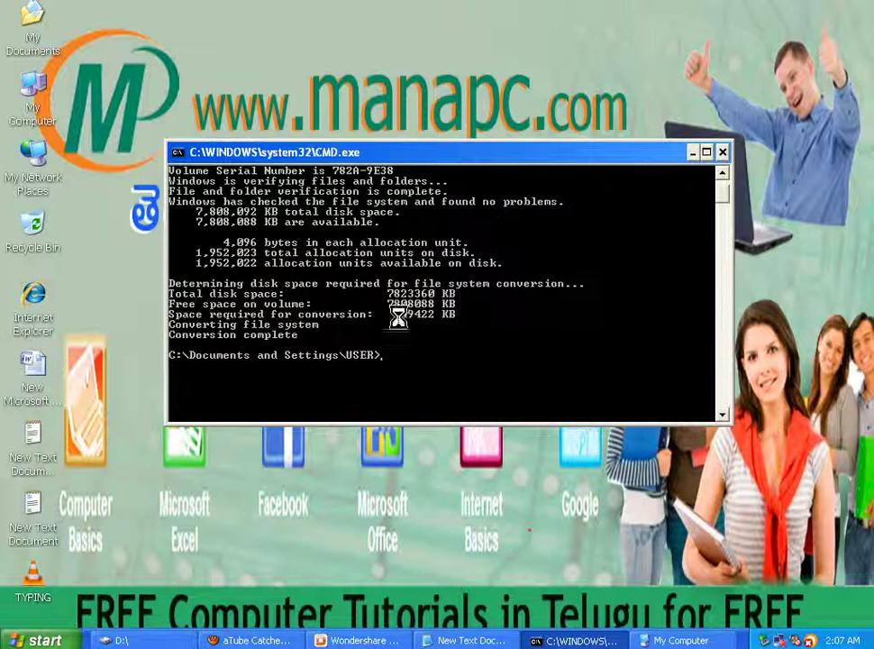
Step: Check the file system of the MANAPC (F:) disk in the My Computer window, and minimize that window
{"action": "left_click", "coordinate": [570, 634]}
{"action": "left_click", "coordinate": [676, 640]}
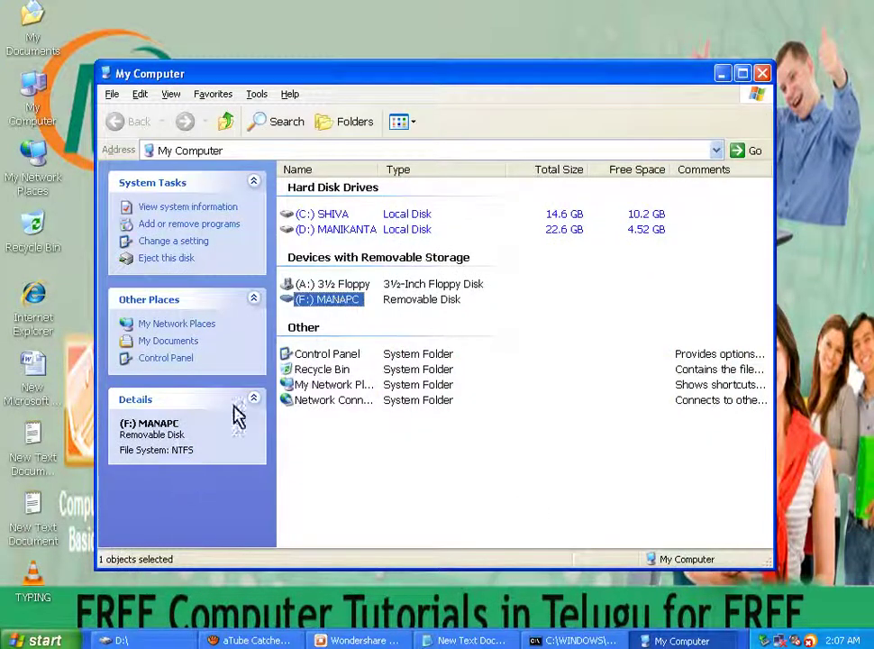
{"action": "left_click", "coordinate": [676, 640]}
Step: Send the Birthday Video file from drive D: to the MANAPC (F:) disk
{"action": "left_click", "coordinate": [118, 640]}
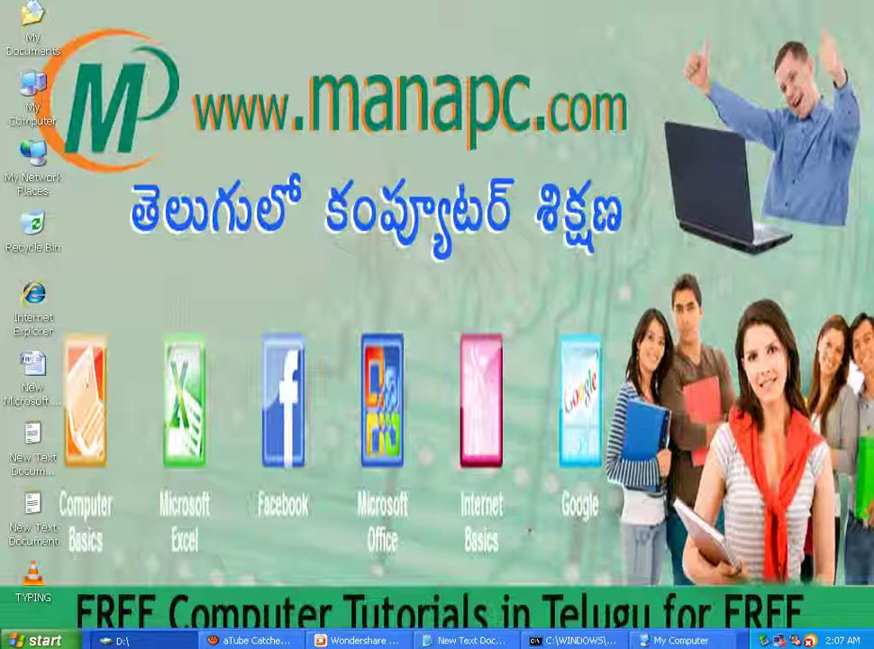
{"action": "right_click", "coordinate": [530, 164]}
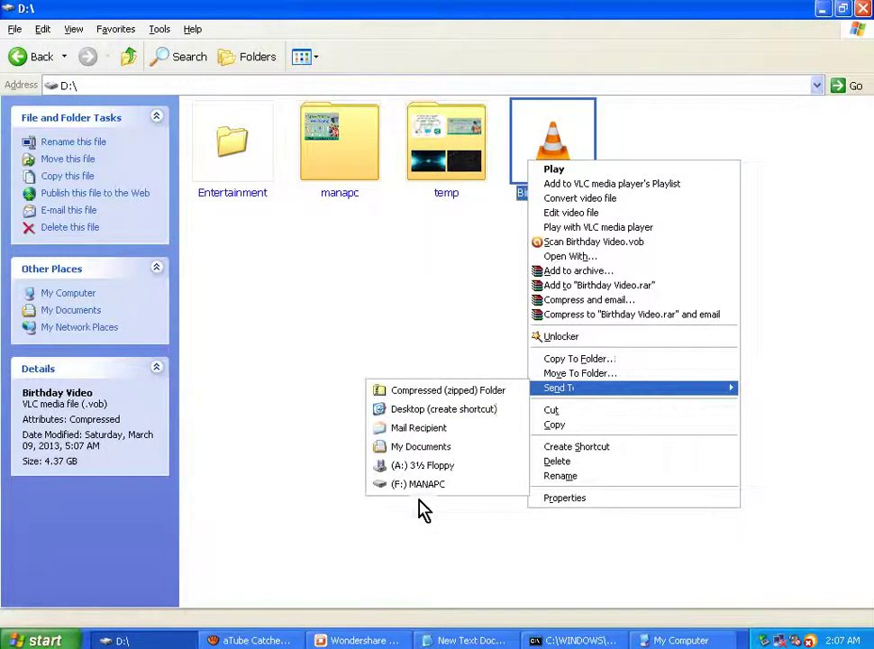